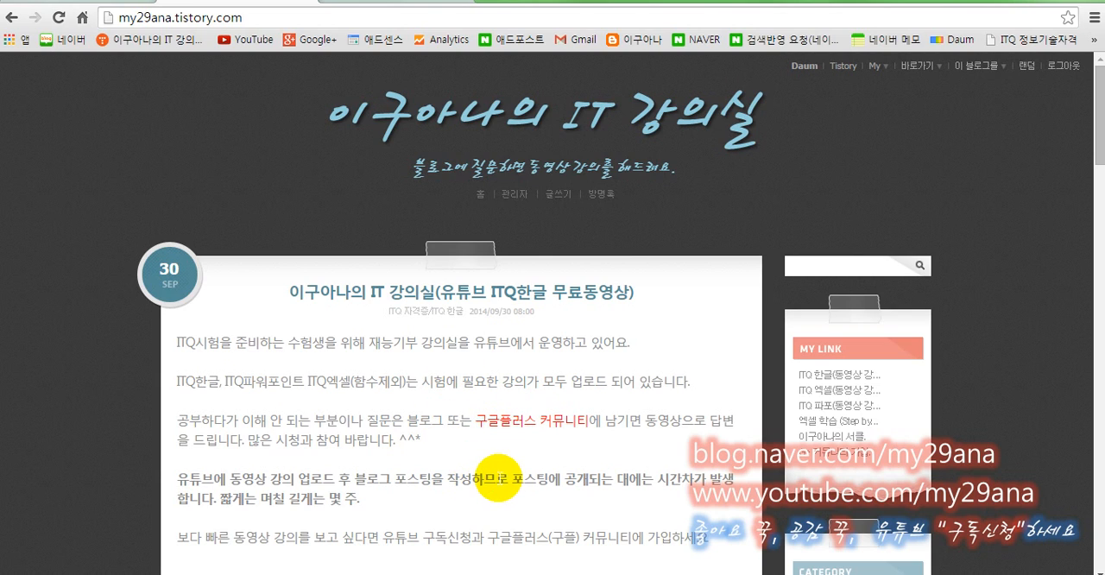
- Look over the blog's front page and the Google+ community page
scroll(518, 470, down, 1)
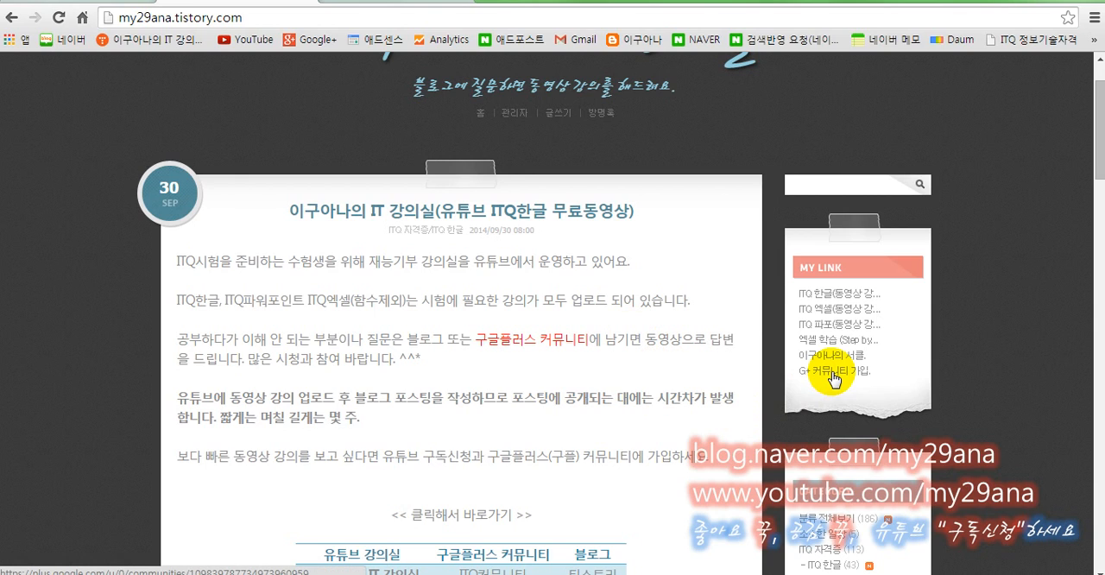
click(363, 4)
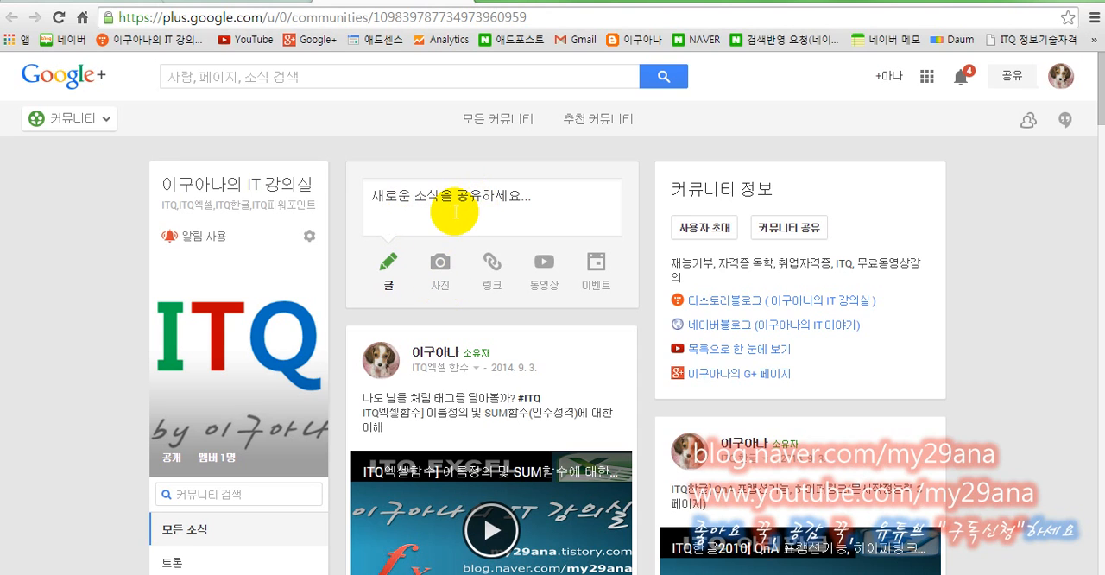
click(230, 5)
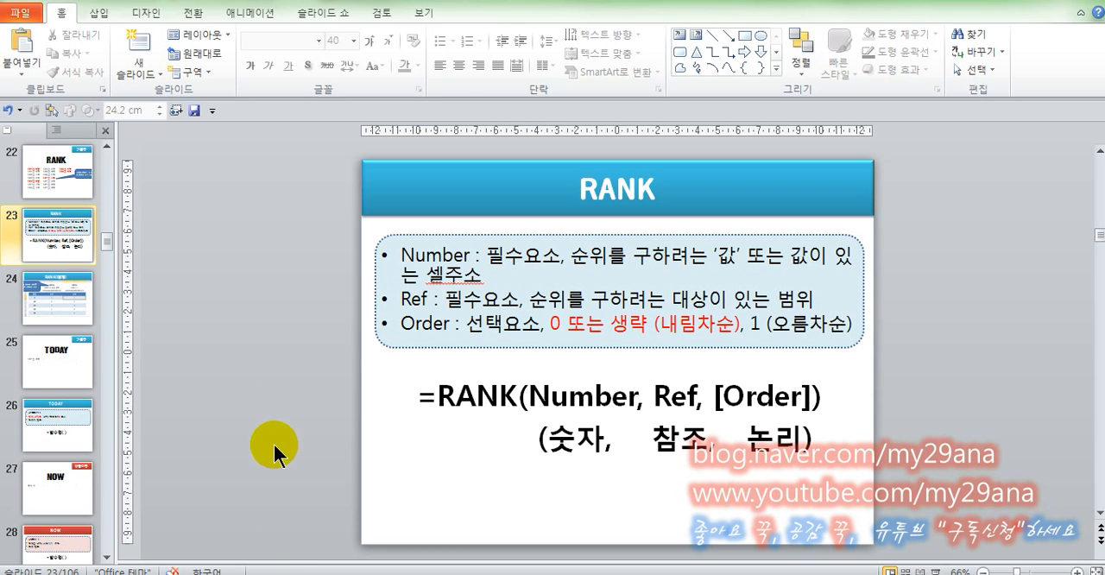
- Switch to Excel and display the RANK sheet in the other open workbook
key(alt+Tab)
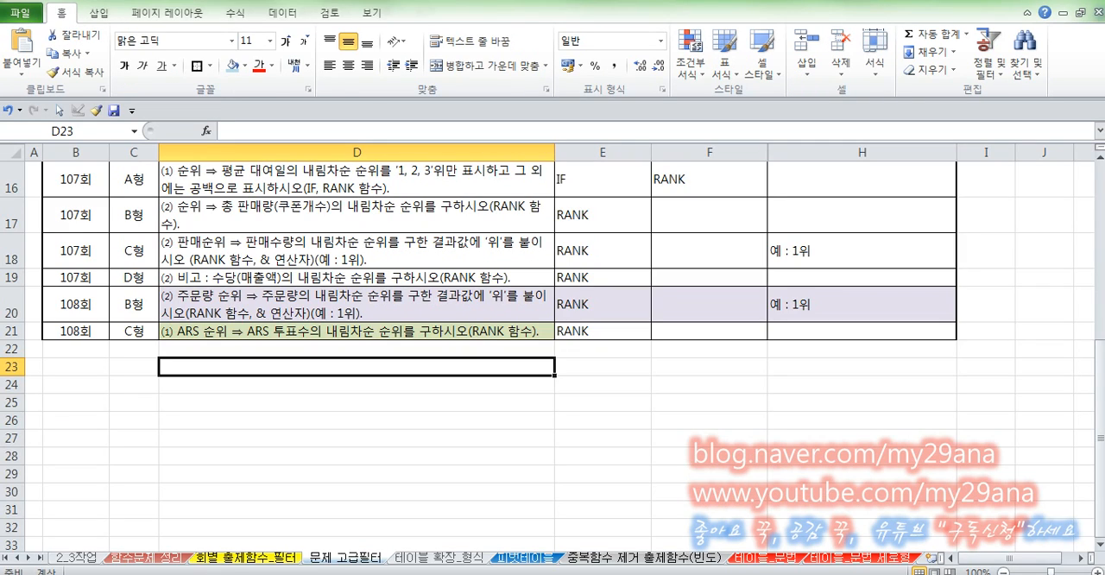
key(ctrl+Tab)
click(378, 558)
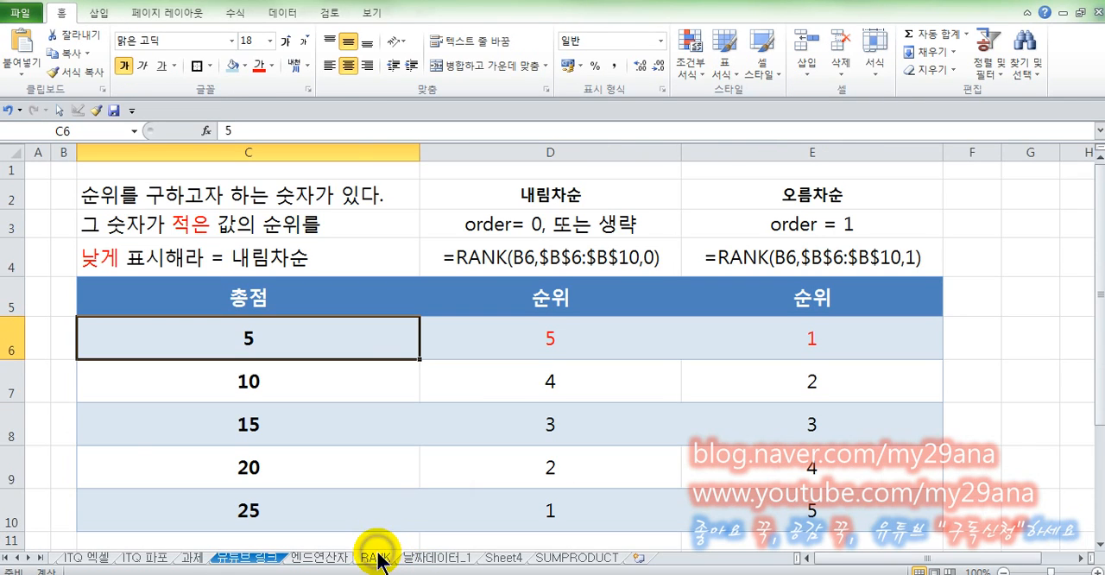
- Review the descending-order notes in C2:C4 and the 총점 scores in C6:C10
click(234, 197)
click(228, 226)
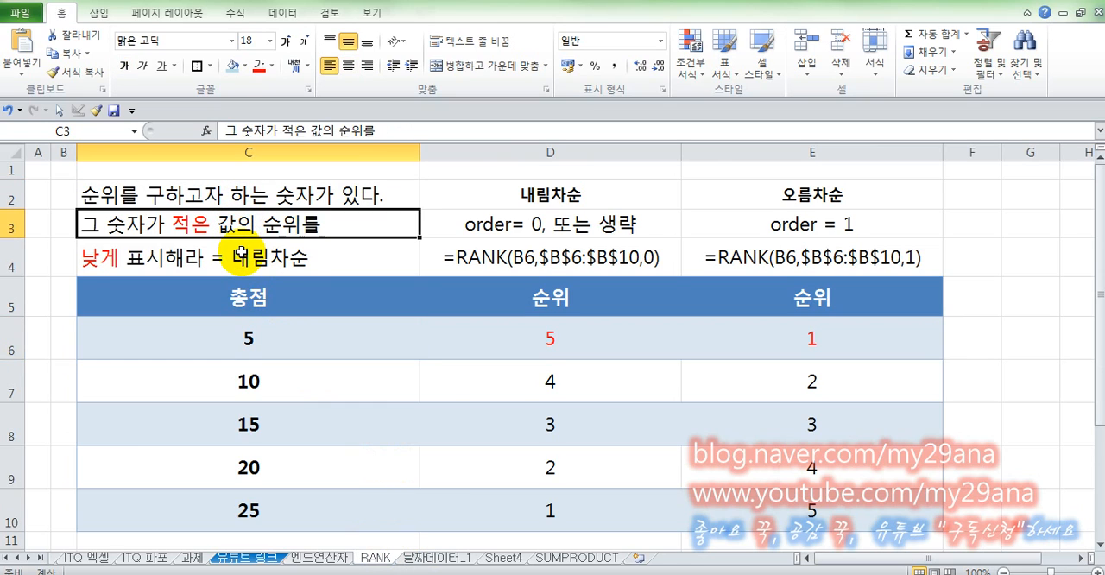
click(240, 252)
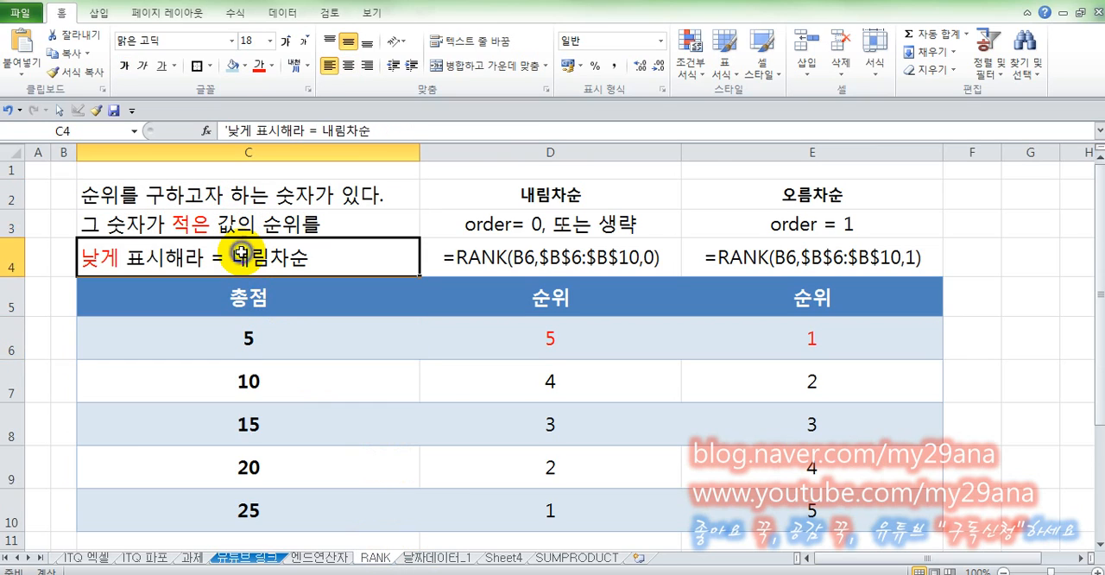
click(265, 333)
drag(200, 329, 212, 507)
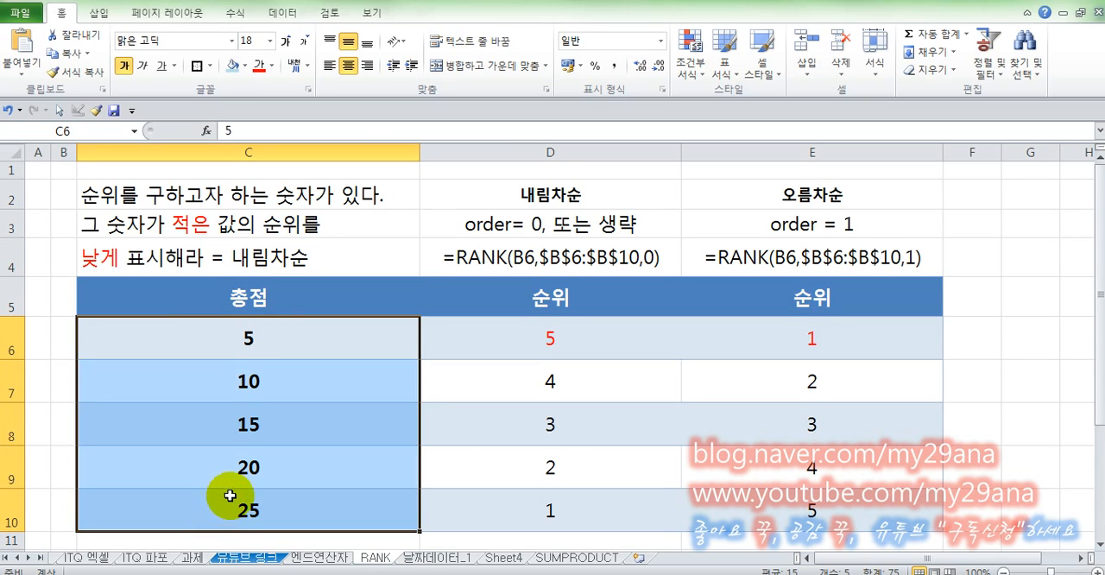
click(215, 334)
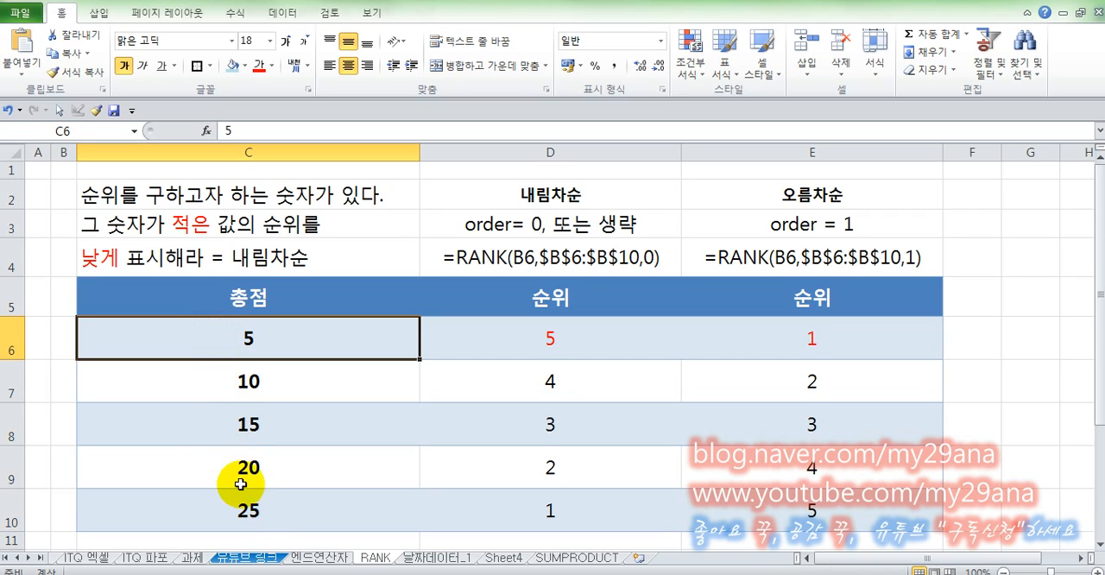
click(259, 518)
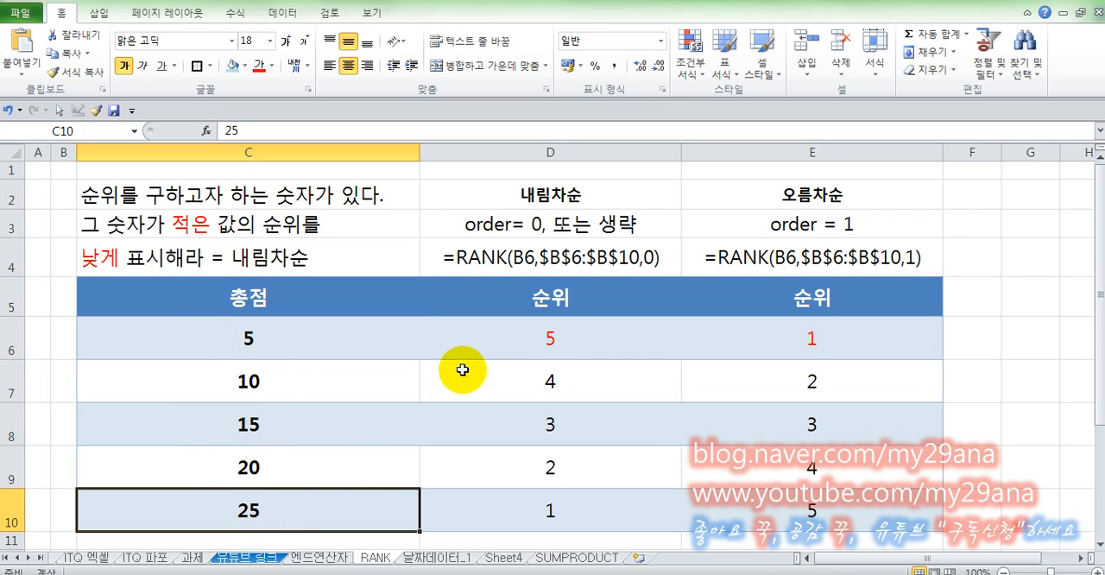
- Clear D6 and begin a RANK formula there with C6 as the number and C6:C10 as the reference range
click(520, 336)
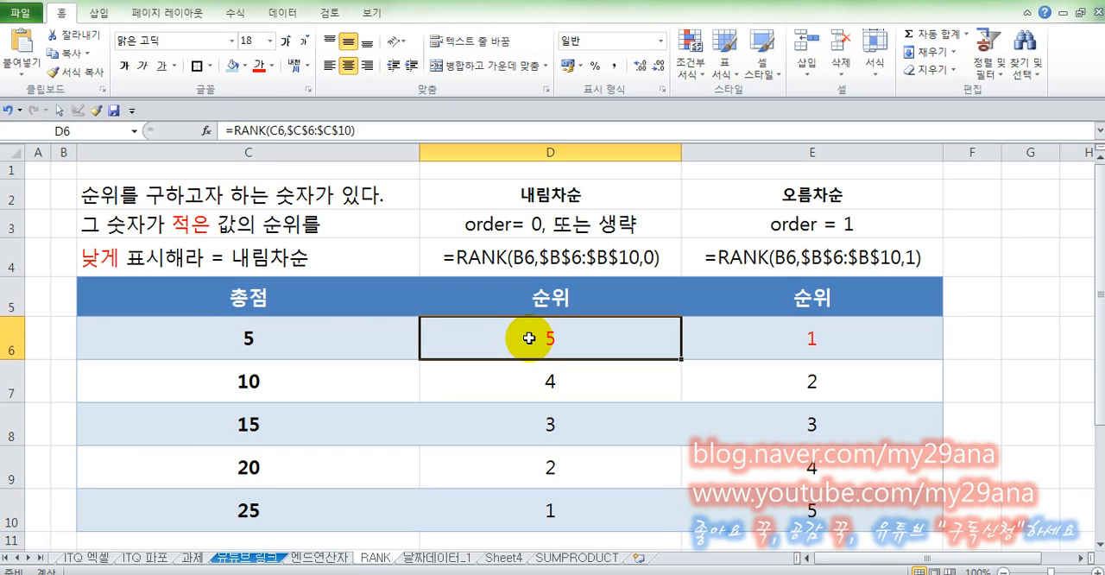
key(Delete)
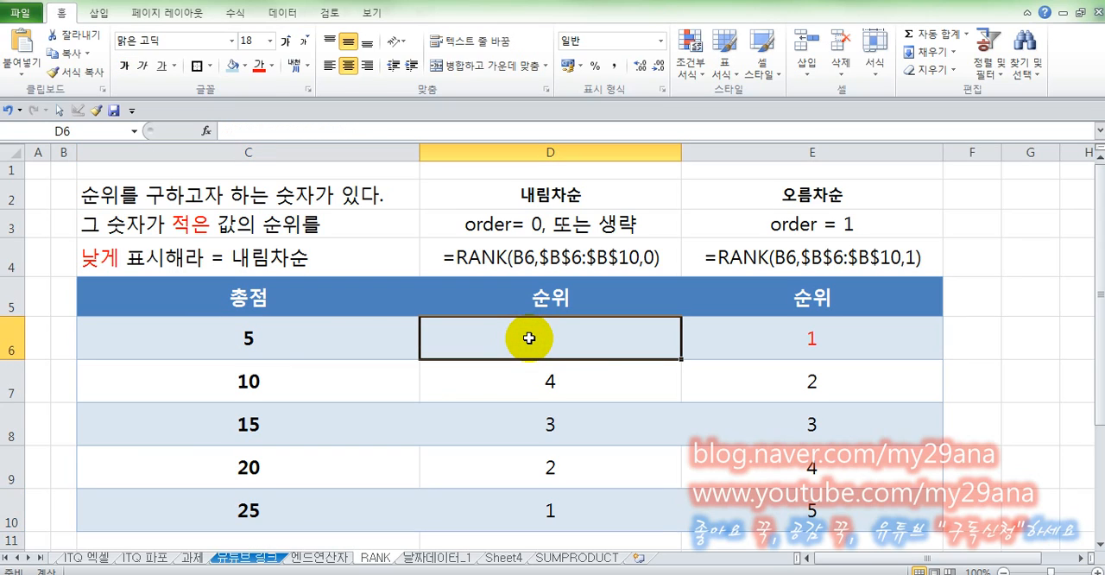
text(=ㄱ)
key(BackSpace)
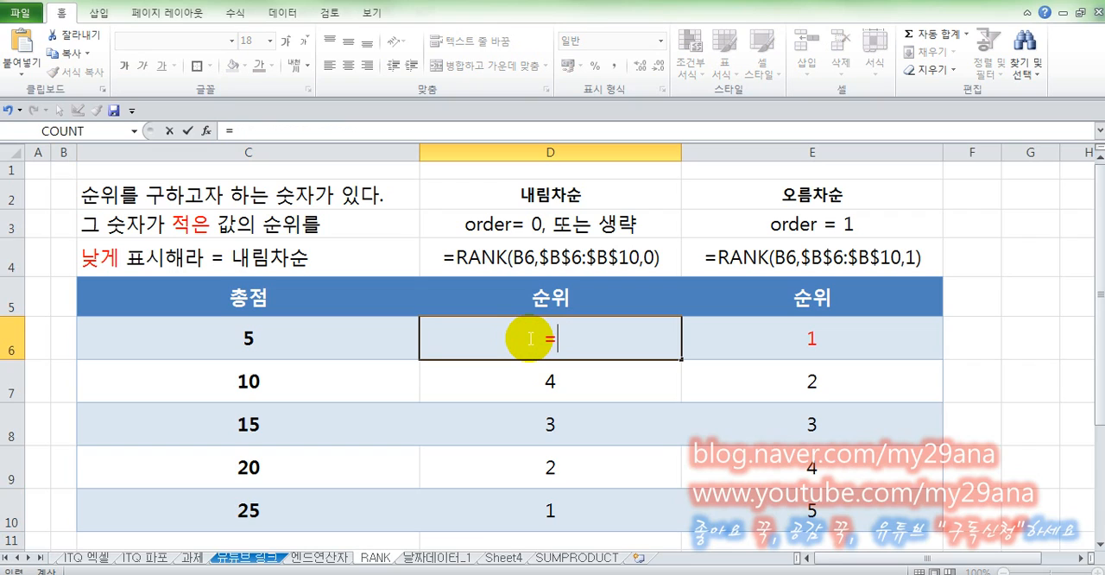
text(RANK)
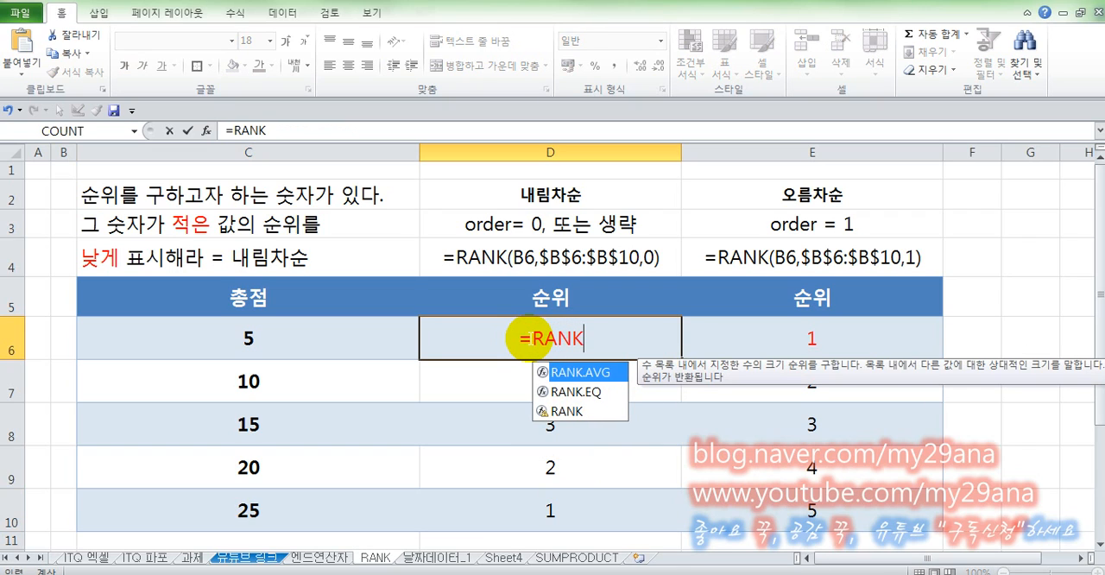
text(()
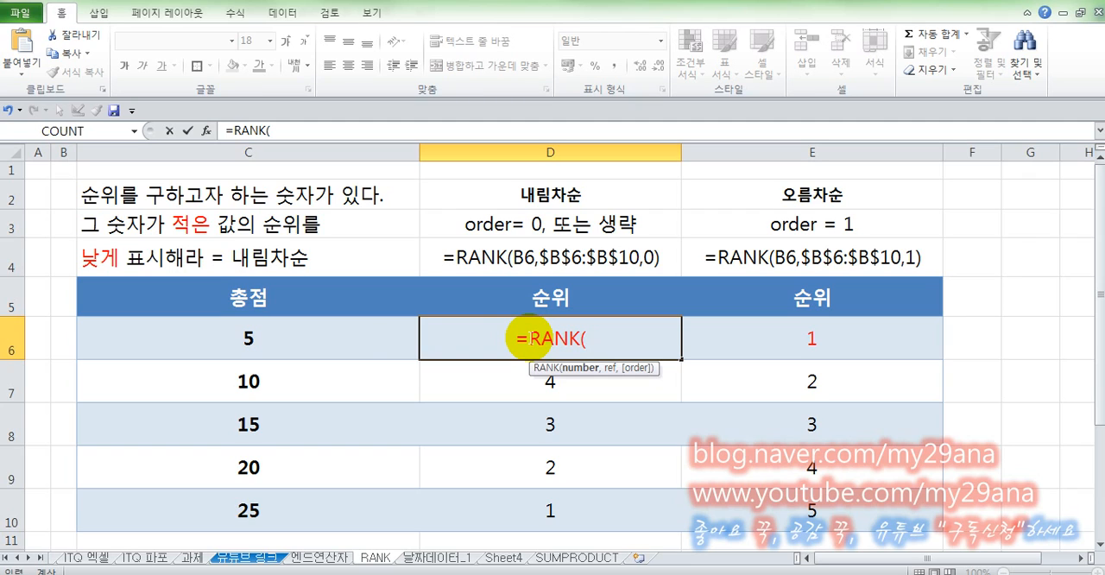
click(297, 336)
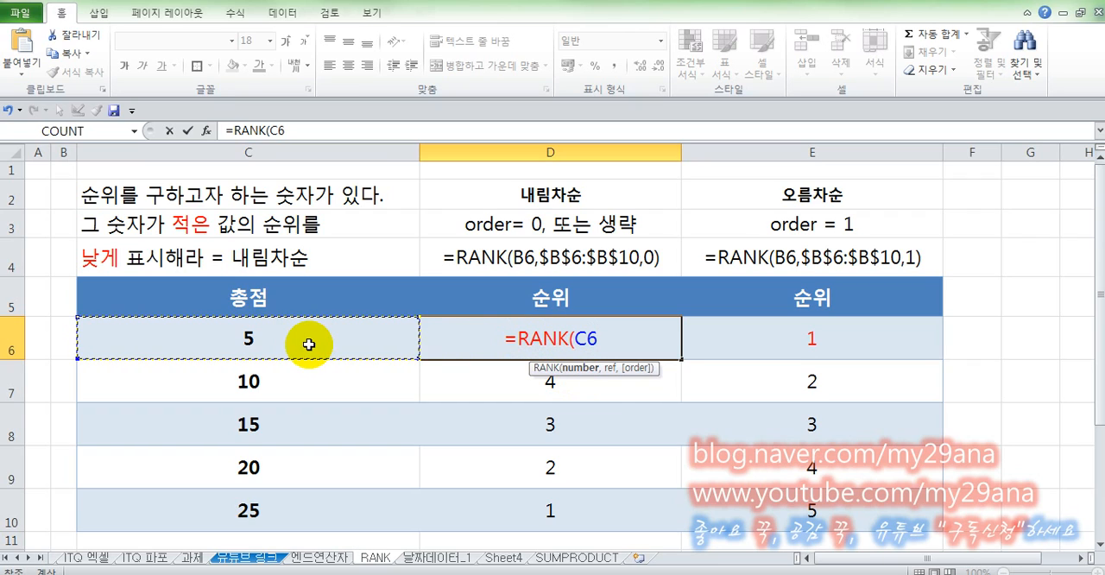
text(,)
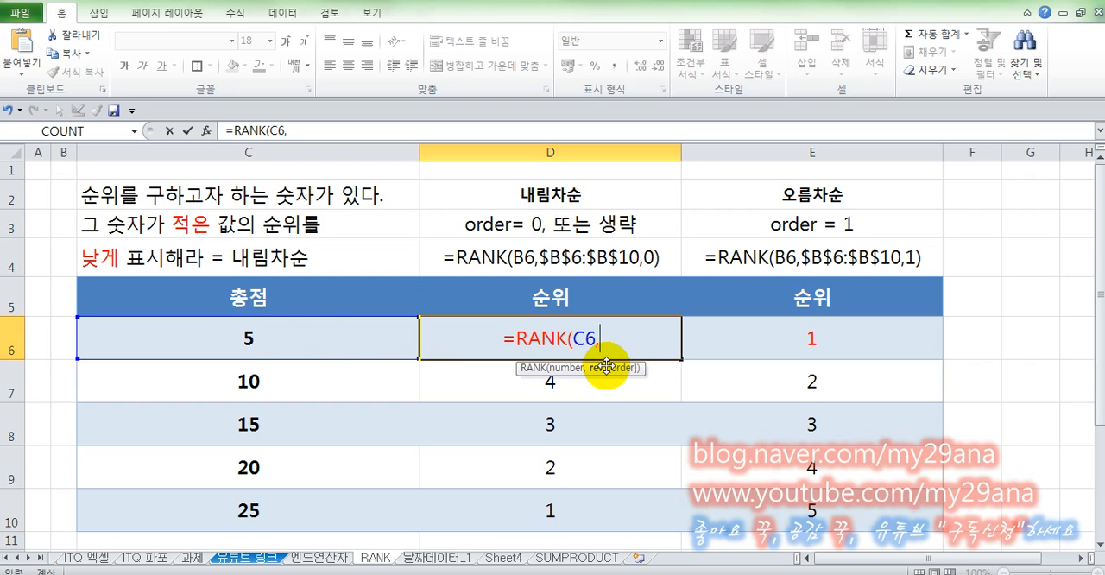
click(319, 342)
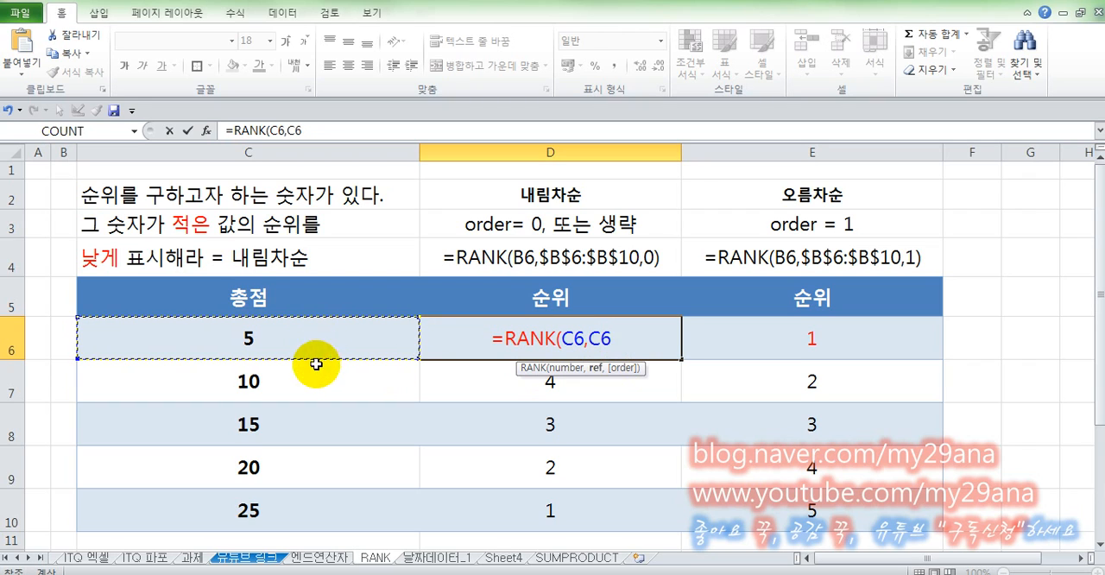
drag(316, 364, 301, 503)
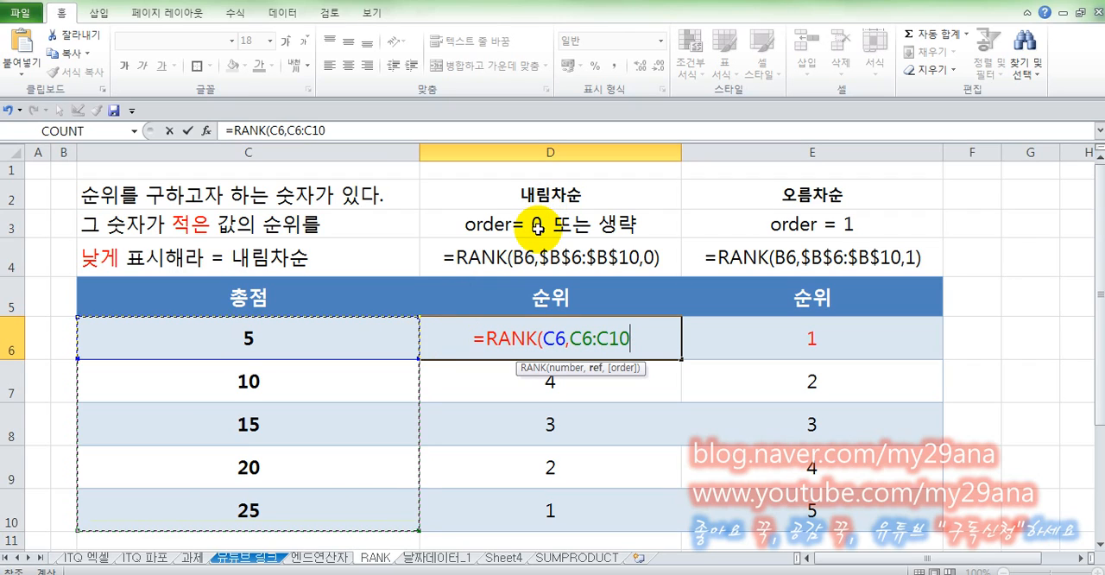
- Try order 0 for descending rank, then omit the argument and complete D6 as =RANK(C6,C6:C10)
text(,0)
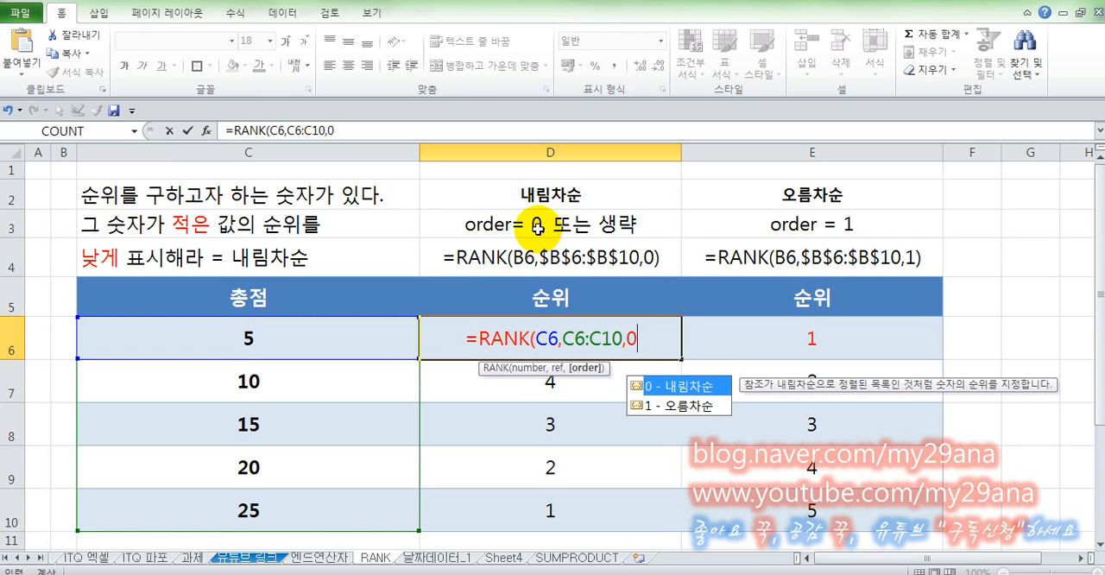
key(BackSpace)
key(BackSpace)
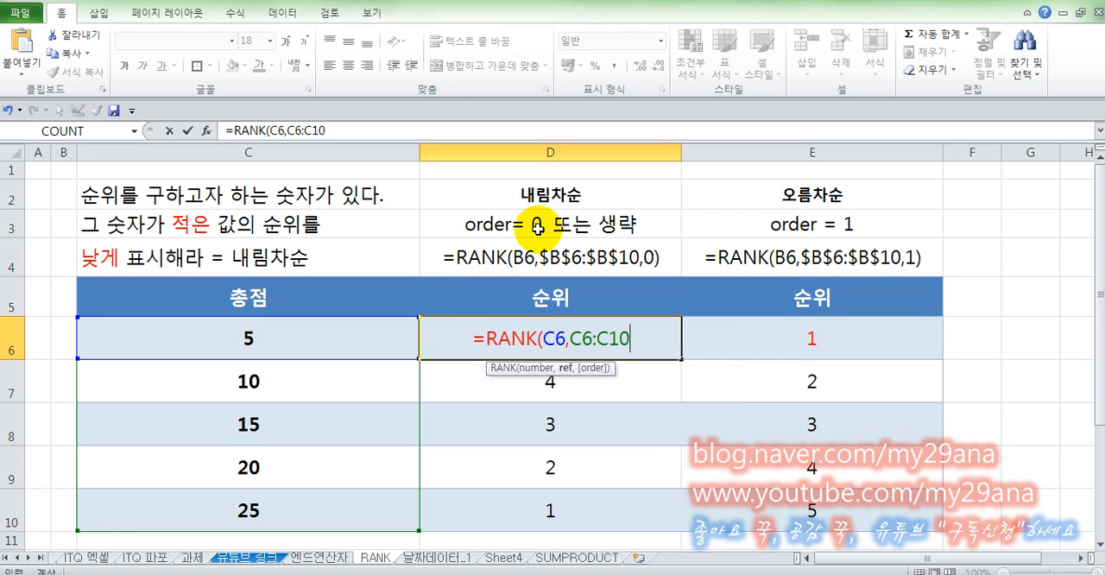
text())
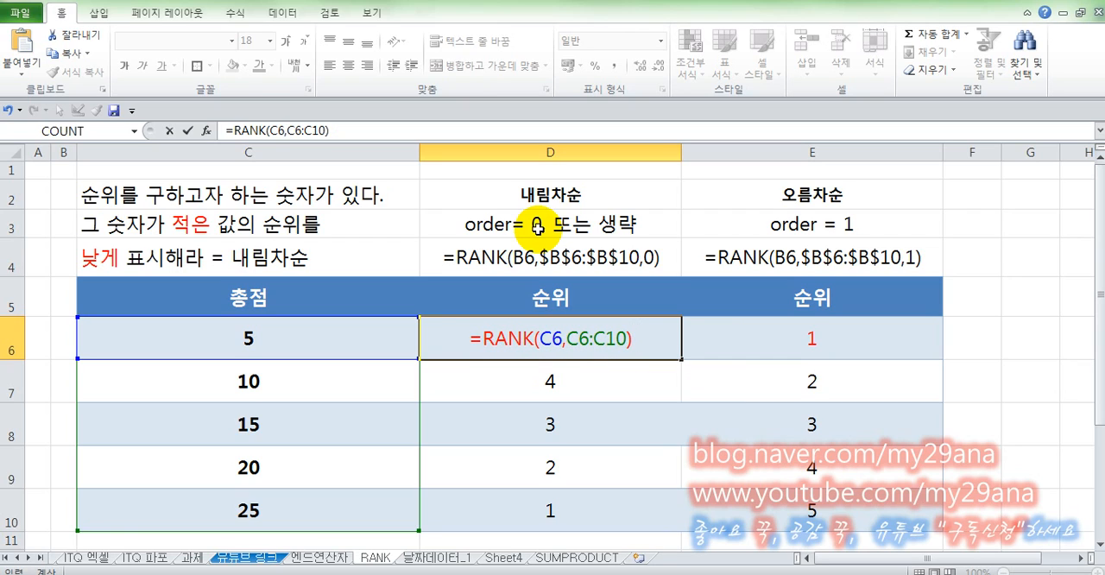
key(Return)
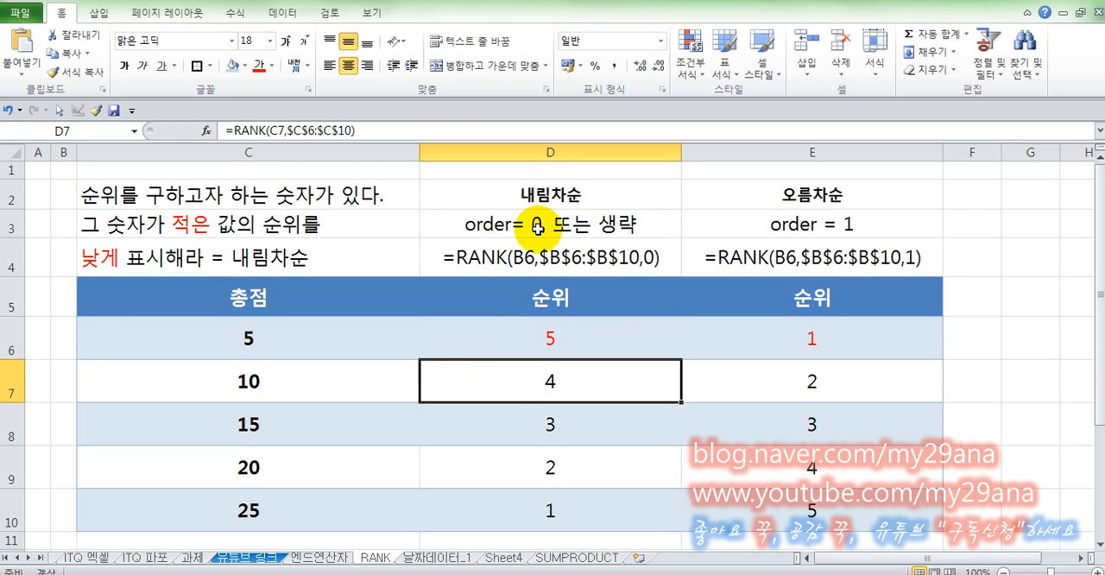
- Compare D6 with D10 in the descending 순위 column, then fill the D6 formula down through D10
click(545, 339)
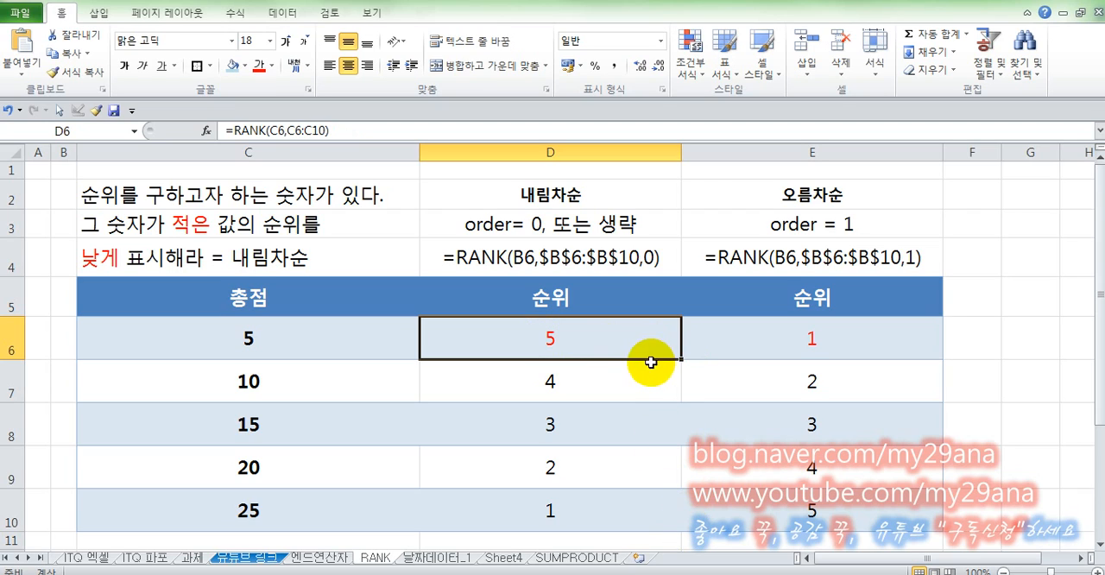
click(607, 511)
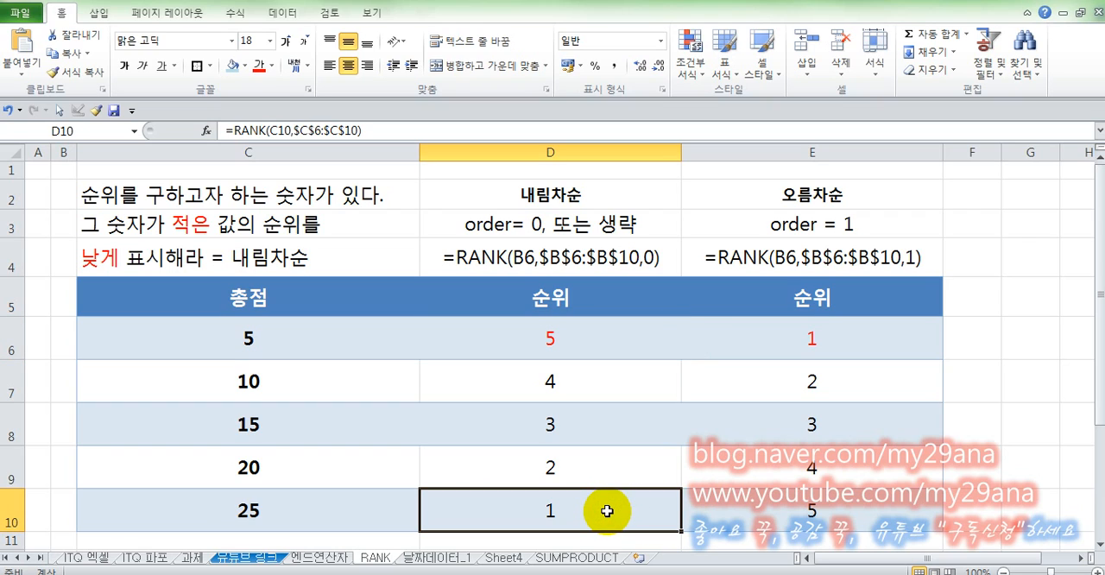
click(610, 326)
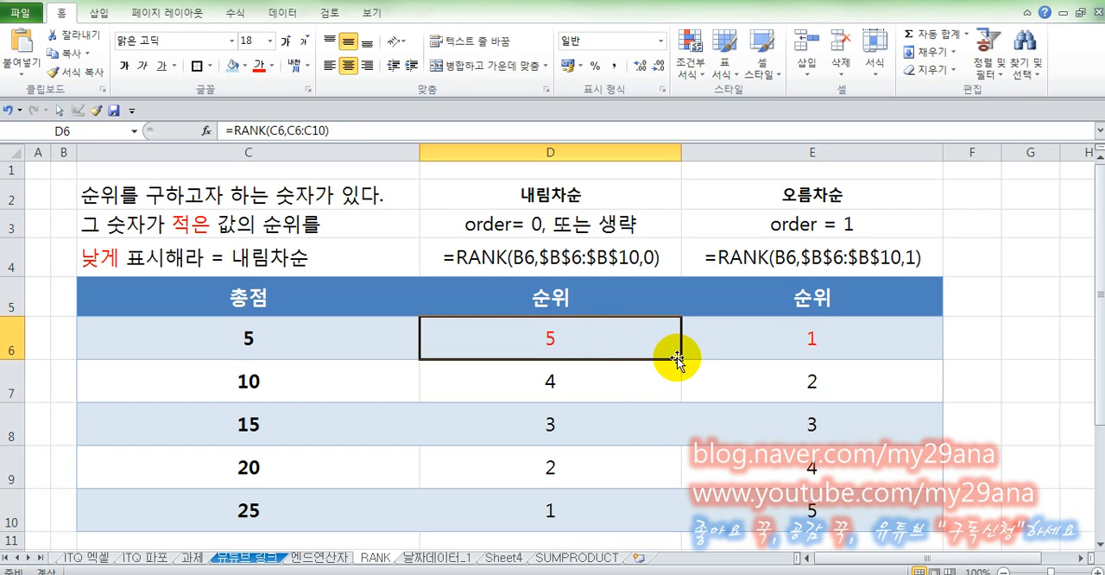
double_click(680, 358)
- Re-enter the copied RANK formulas in D7:D10 one by one to recalculate them
click(623, 377)
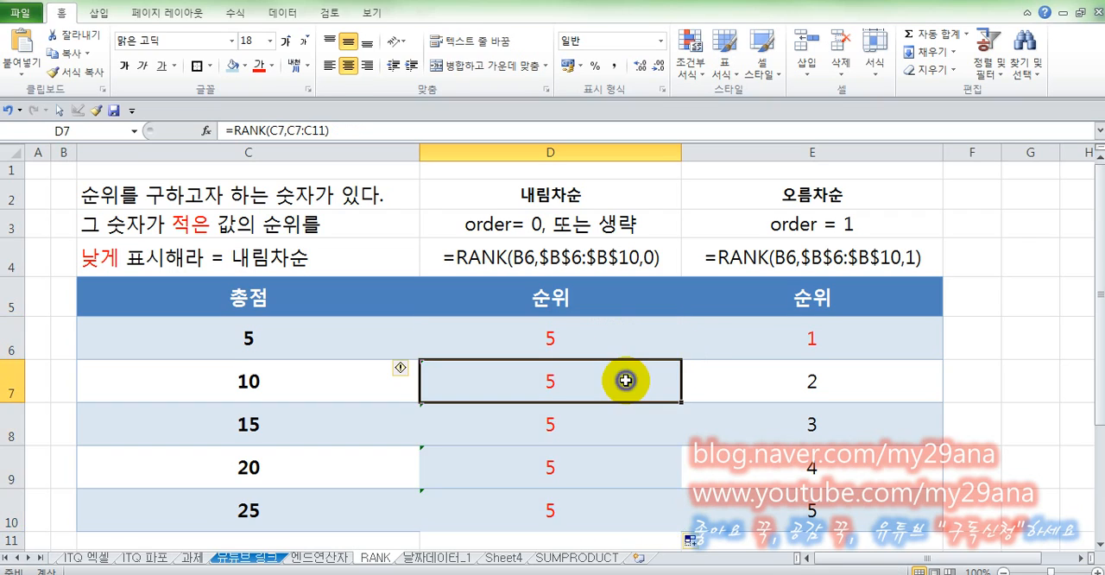
key(F2)
key(Return)
key(F2)
key(Return)
key(F2)
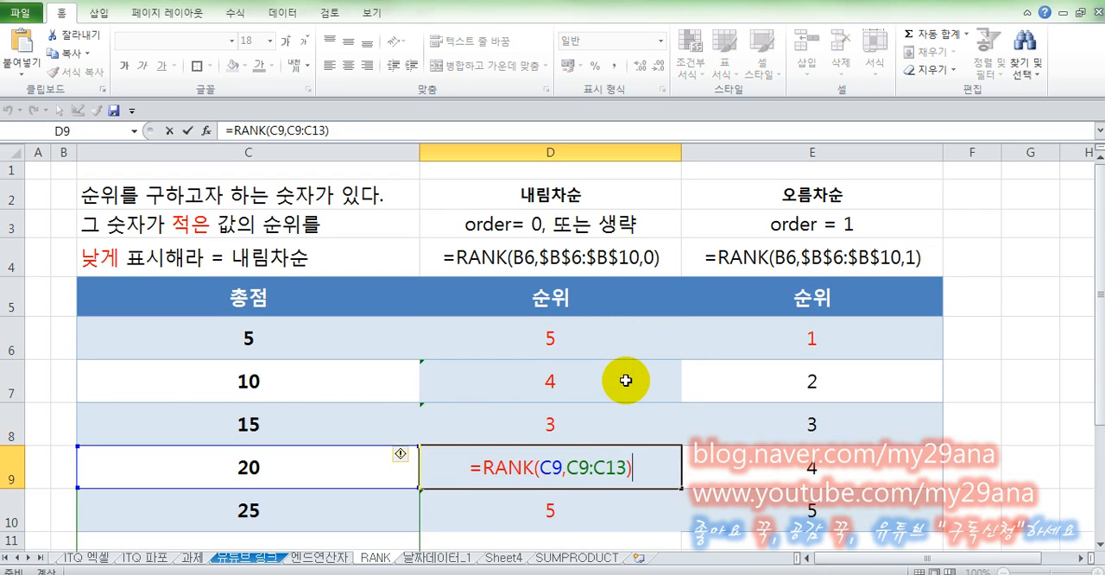
key(Return)
key(F2)
key(Return)
scroll(601, 366, down, 1)
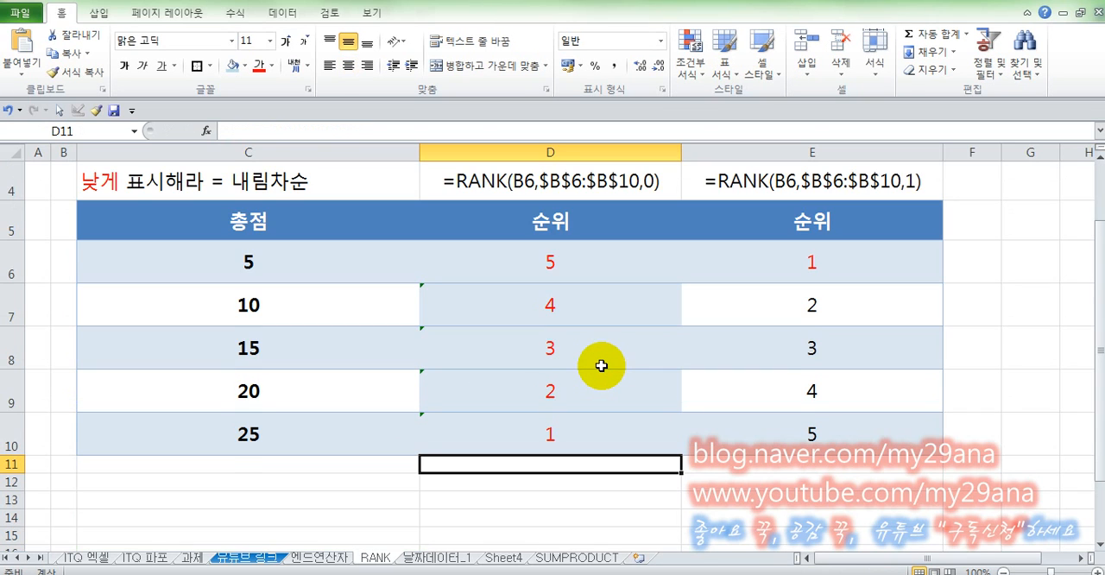
- Inspect the number and range references in D10's RANK formula, then return to the original formula in D6
click(606, 426)
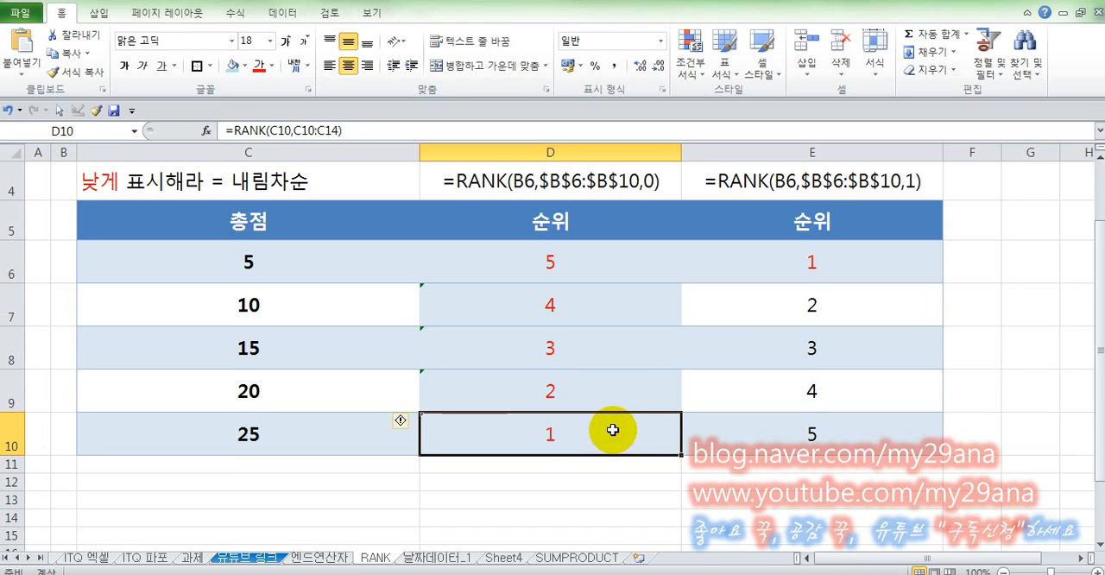
double_click(604, 428)
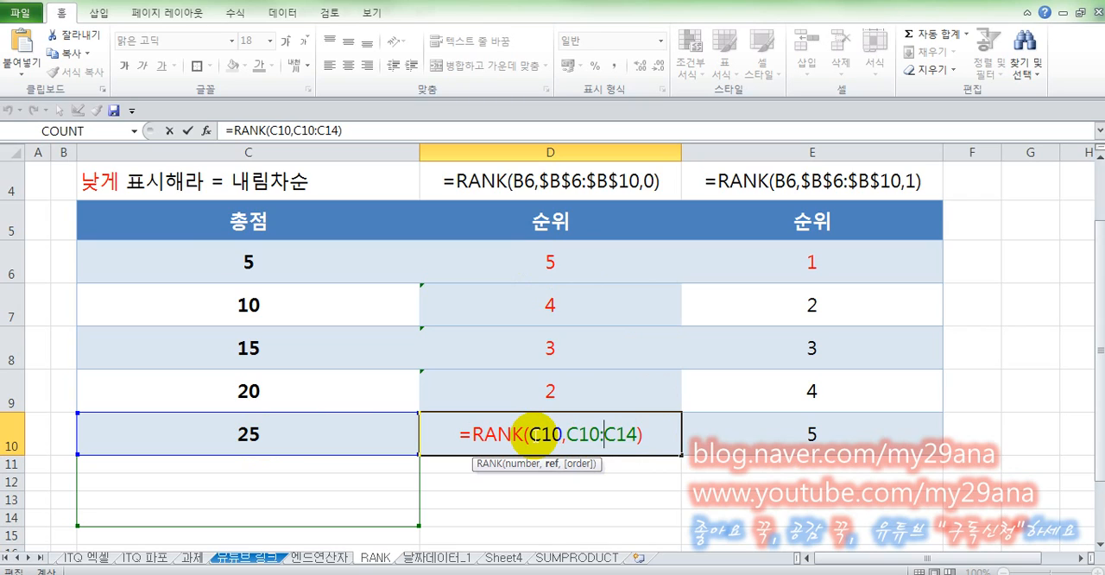
drag(530, 434, 562, 437)
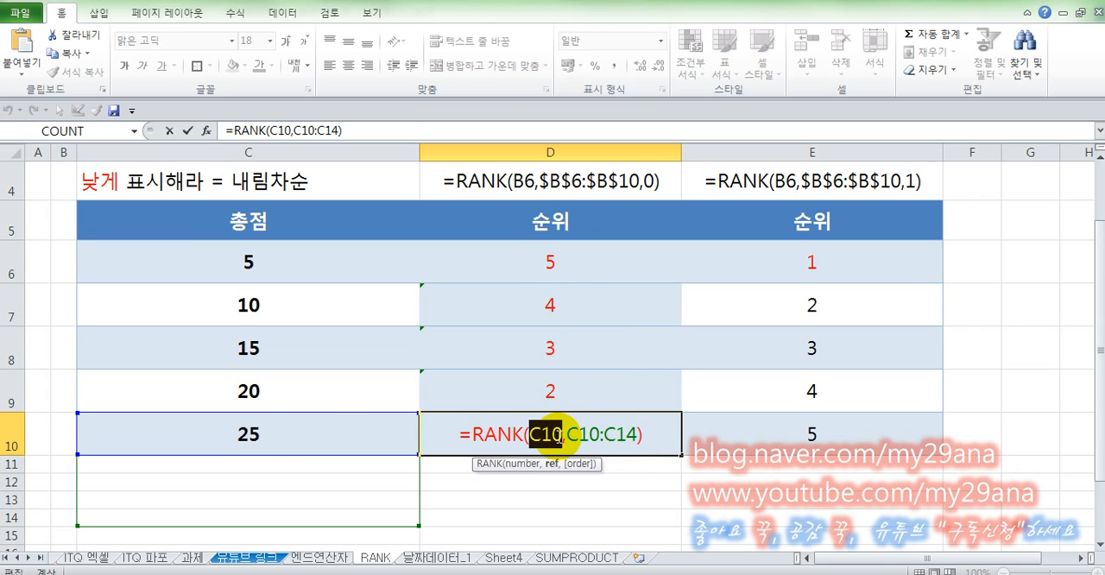
click(572, 436)
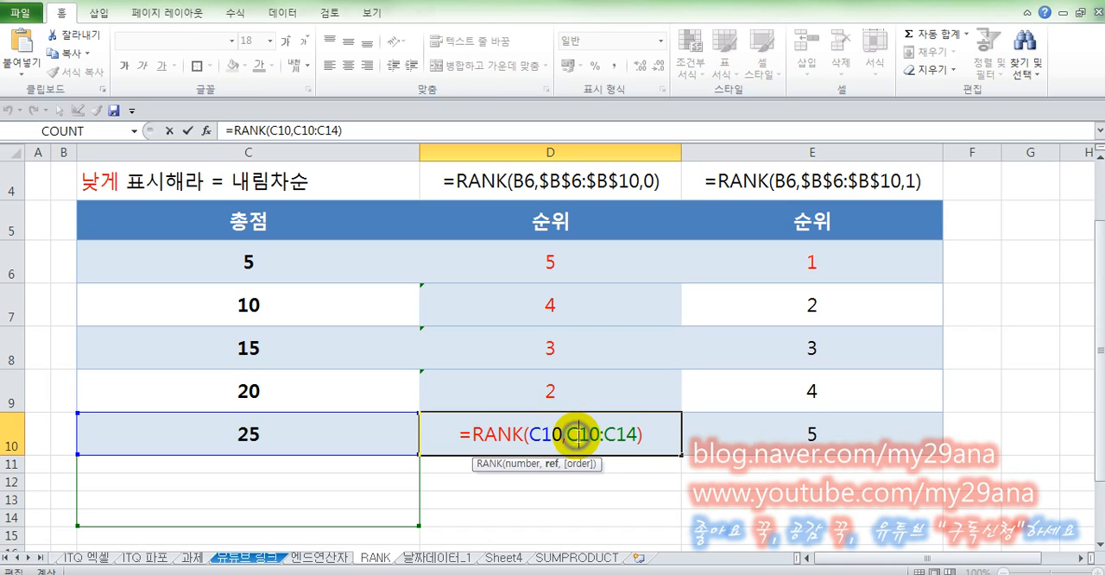
click(579, 434)
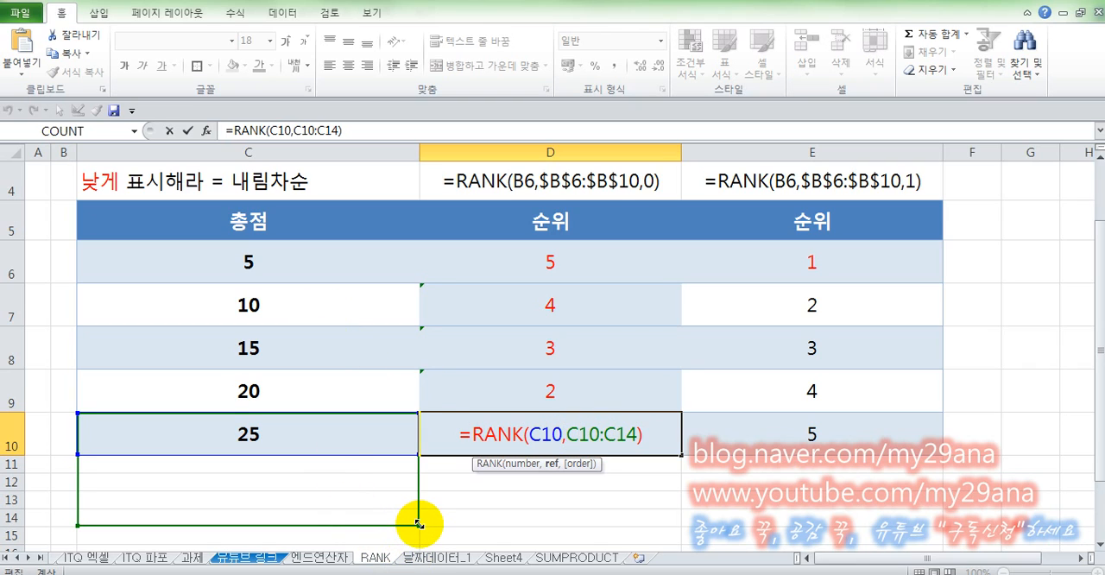
key(ctrl+Return)
click(553, 277)
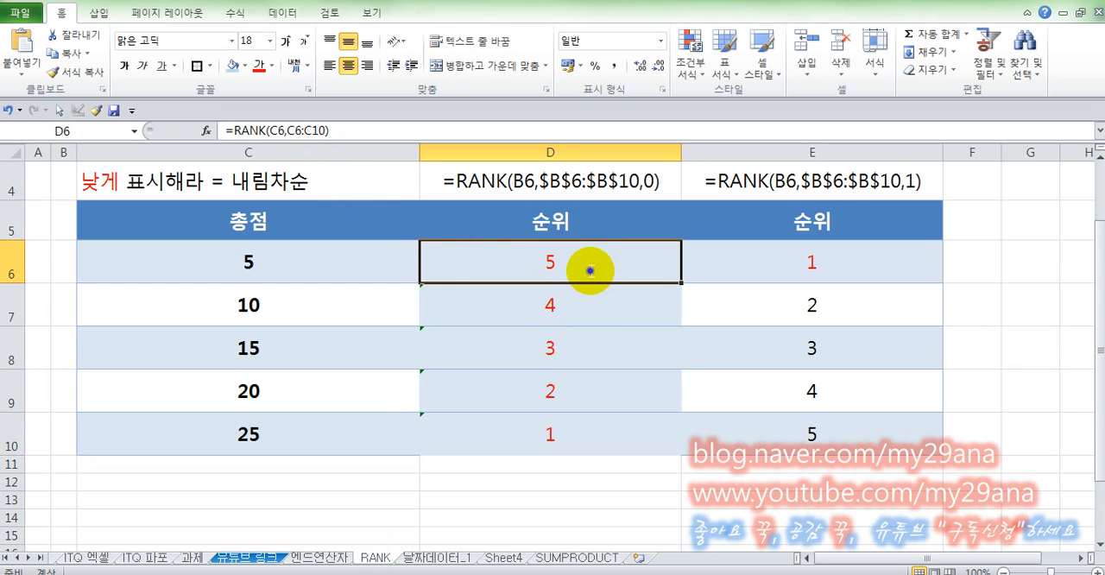
- Lock the rows of the ranking range in D6 so the formula reads =RANK(C6,C$6:C$10)
double_click(590, 268)
click(577, 262)
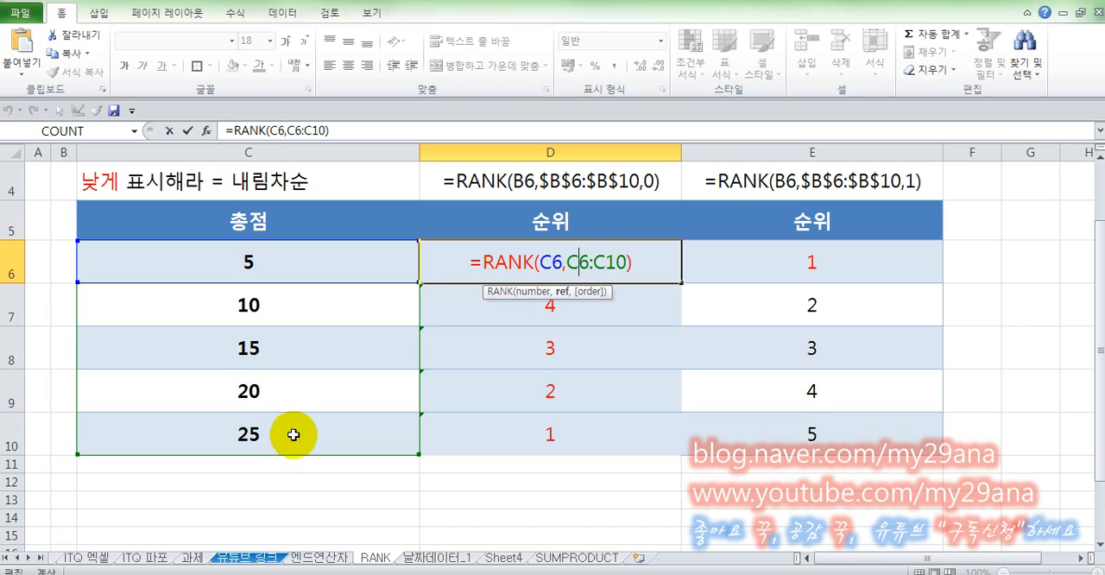
double_click(579, 261)
key(F4)
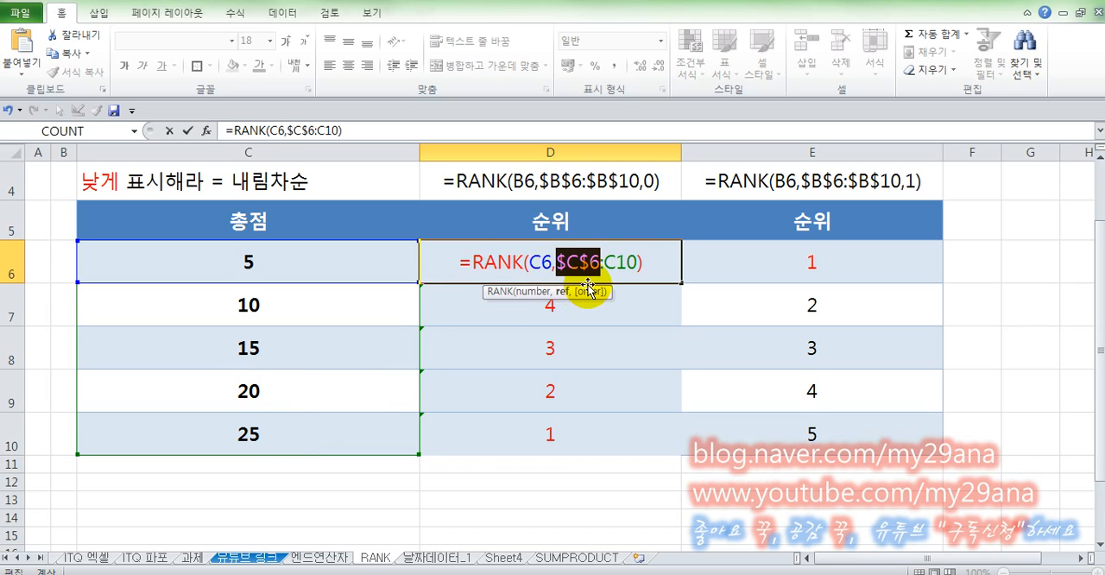
key(F4)
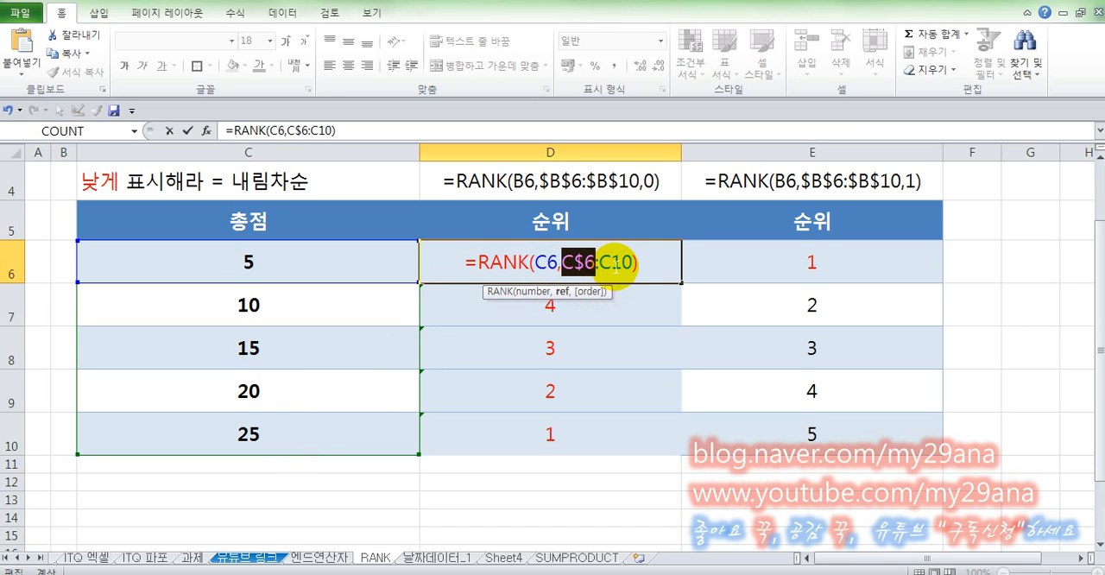
double_click(615, 263)
key(F4)
key(F4)
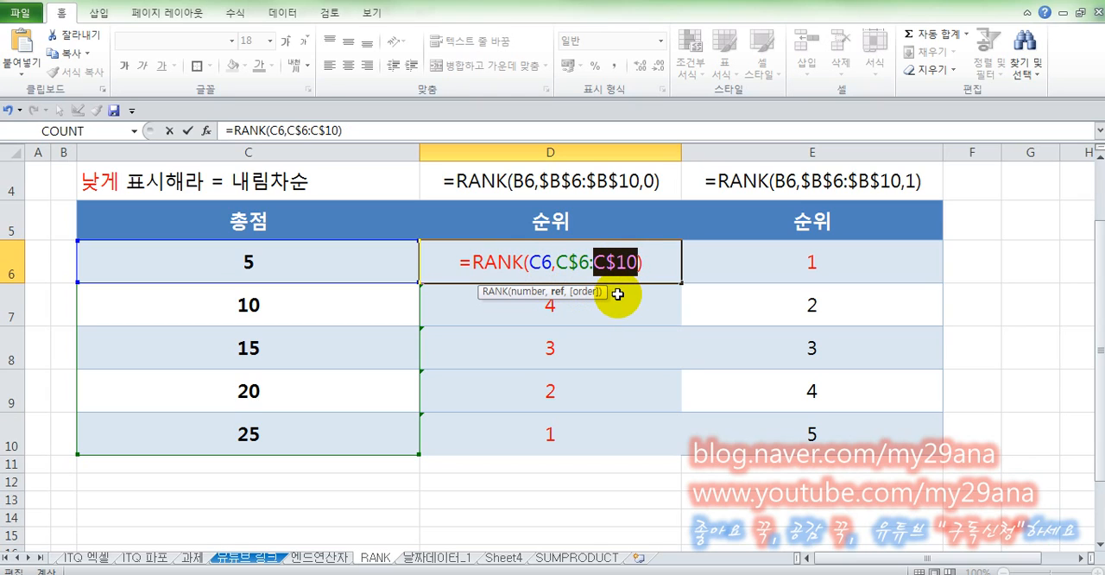
key(Return)
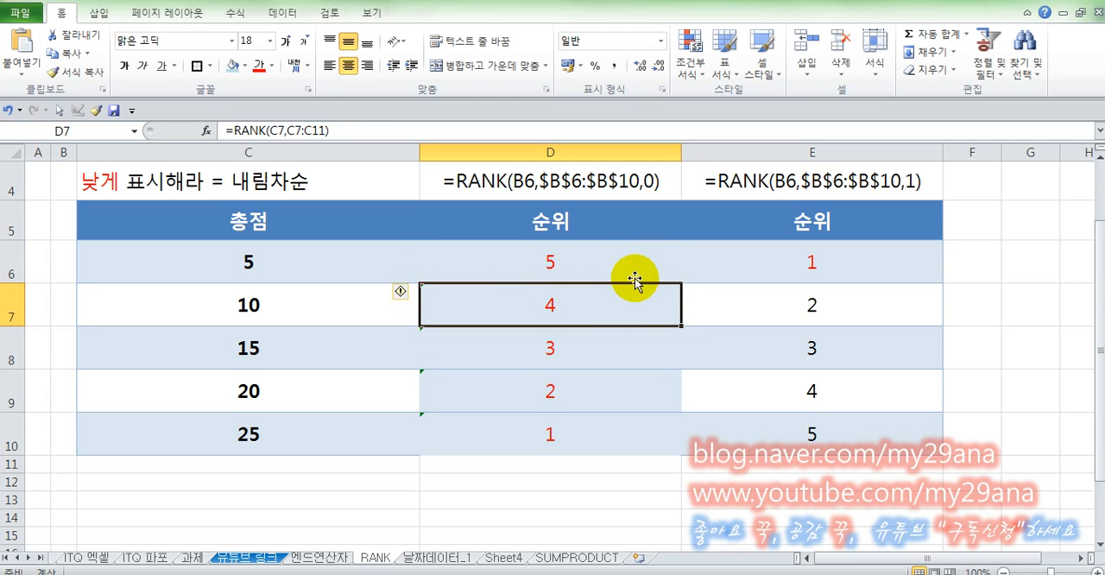
- Fill the row-locked D6 formula down through D10 and re-enter the copied formulas to recalculate them
click(640, 261)
double_click(683, 282)
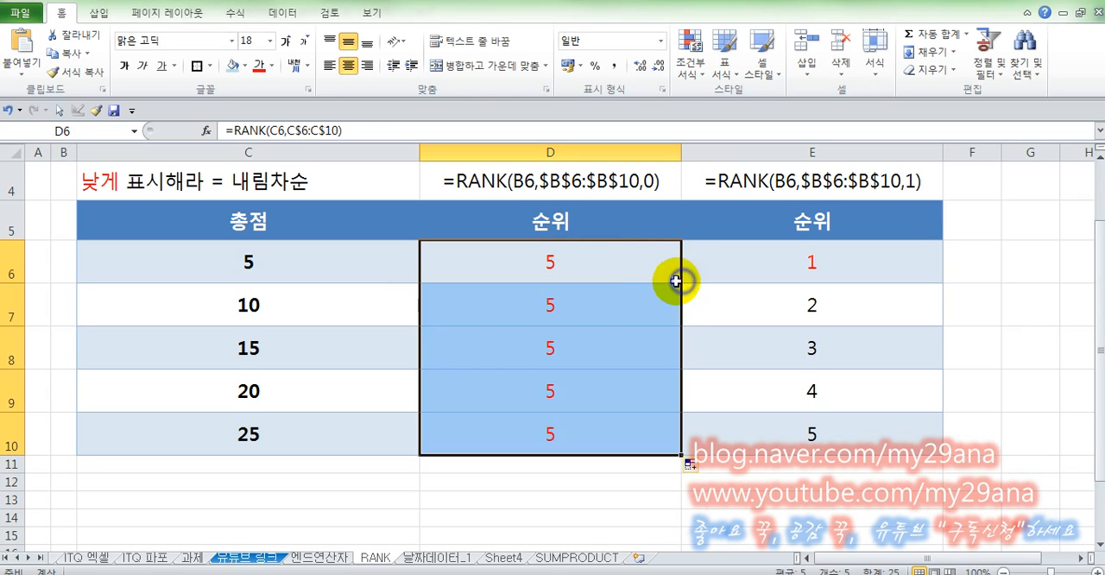
click(628, 267)
key(F2)
key(Return)
key(F2)
key(Return)
key(F2)
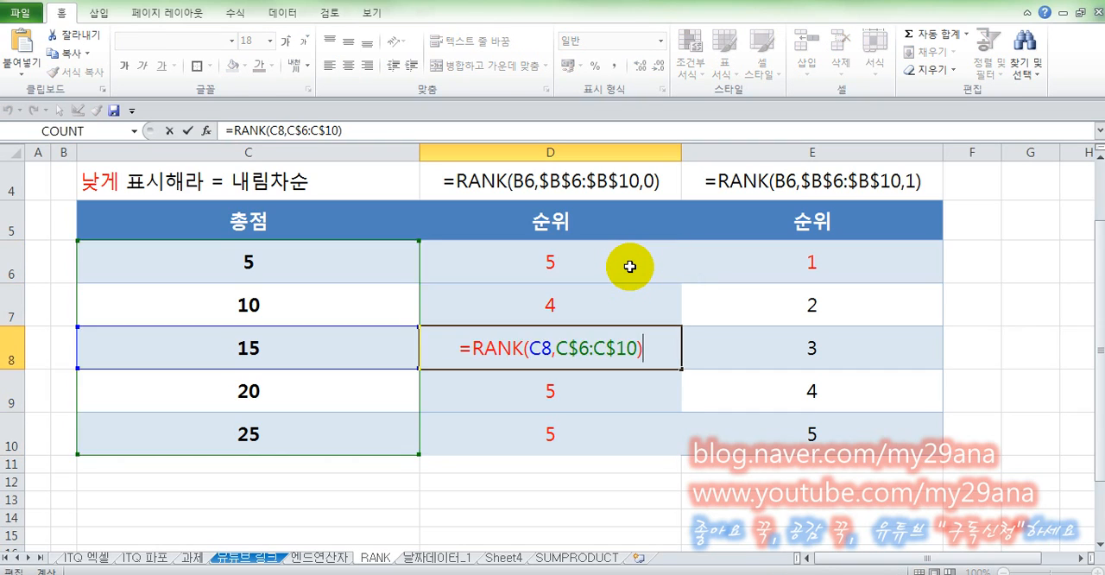
key(Return)
key(F2)
key(Return)
key(F2)
key(Return)
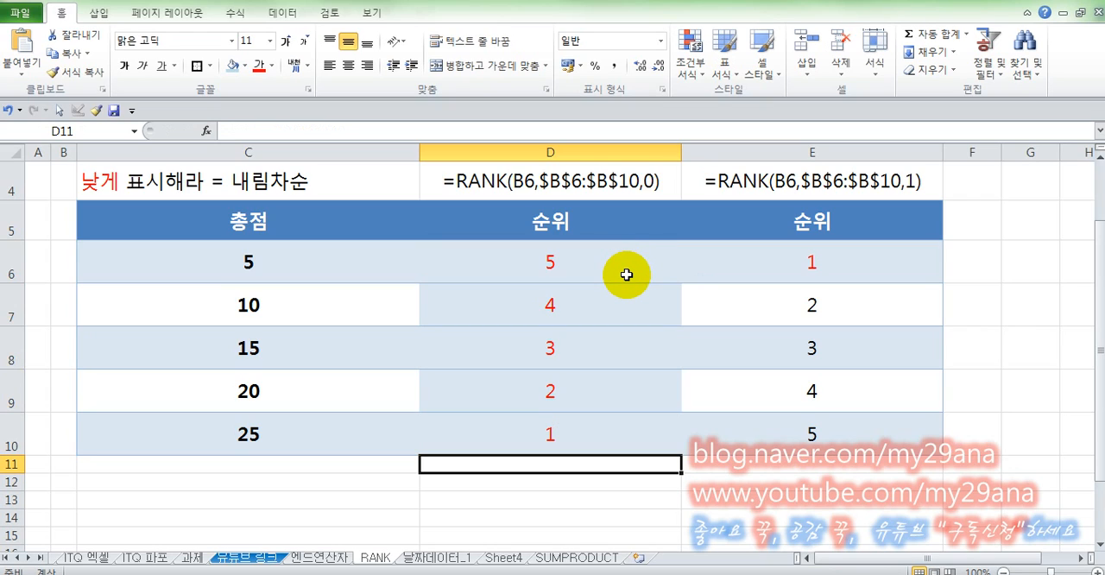
- Inspect the number and ref arguments of the RANK formula in D6, then leave the cell unedited
click(626, 274)
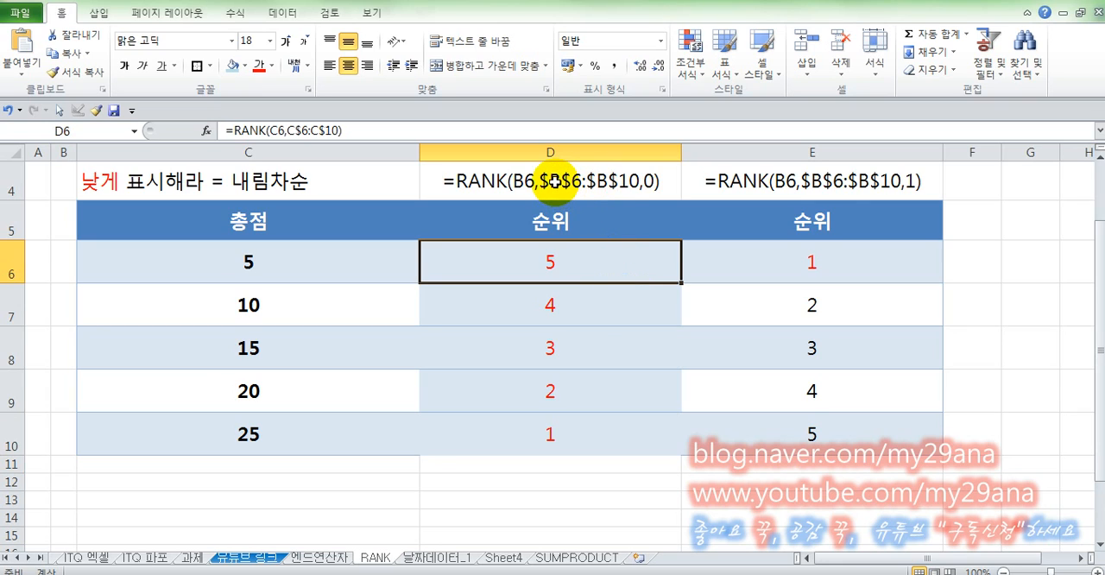
double_click(541, 259)
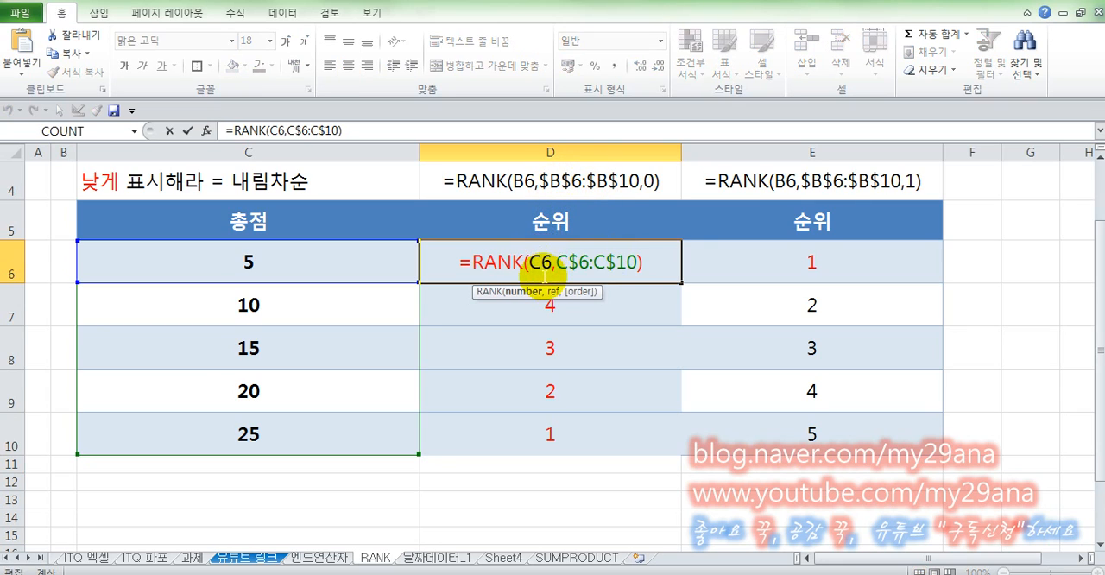
click(578, 261)
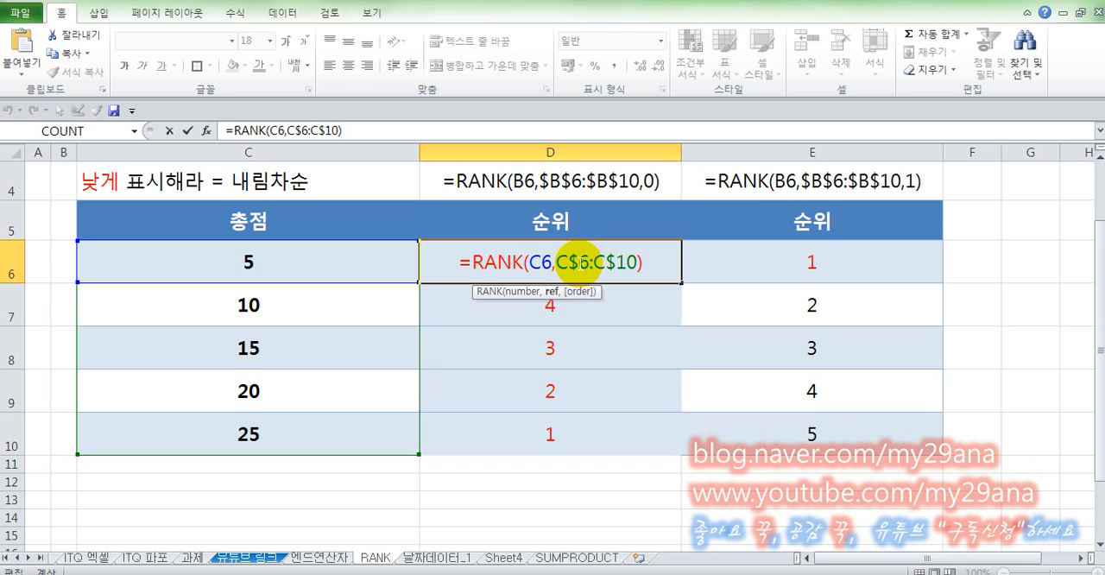
key(Escape)
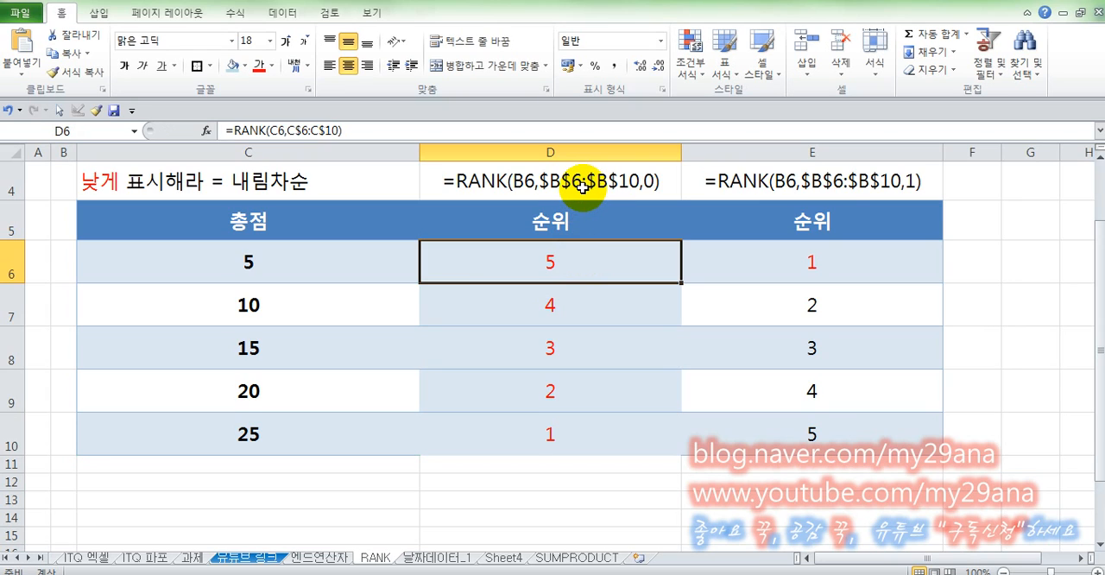
- Copy the formatting of the 총점 scores in C6:C10 onto the descending ranks in D6:D10 with Format Painter
scroll(582, 185, up, 1)
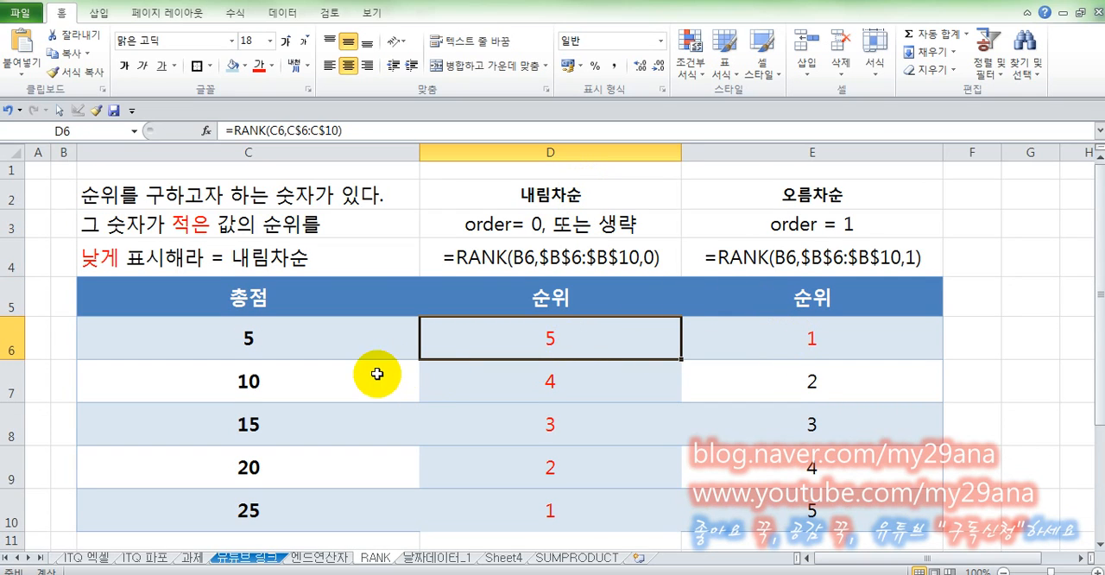
click(308, 386)
drag(289, 342, 311, 511)
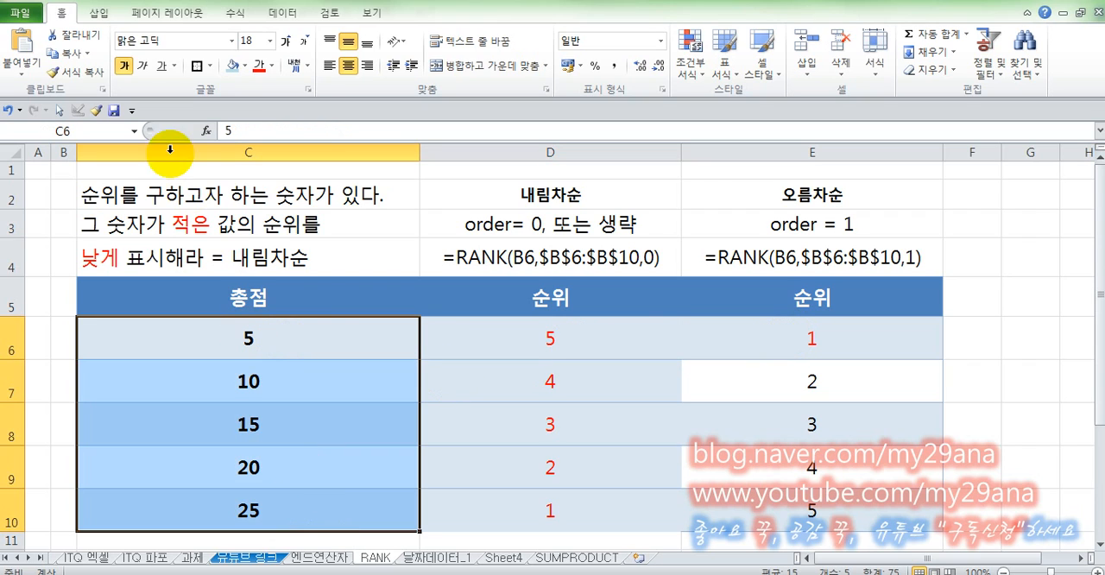
click(95, 109)
mouse_move(493, 340)
mouse_down()
mouse_move(572, 458)
mouse_move(581, 510)
mouse_up()
click(494, 377)
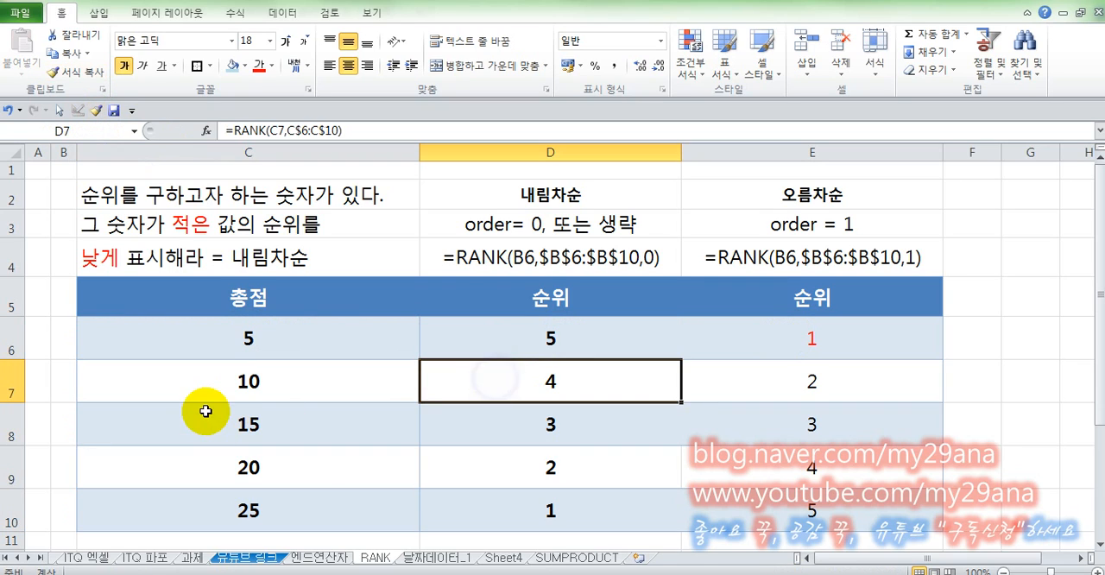
- Compare the 총점 scores in C6:C10 with their descending ranks in D6:D10 against the explanation in C2:C4
click(265, 390)
click(264, 345)
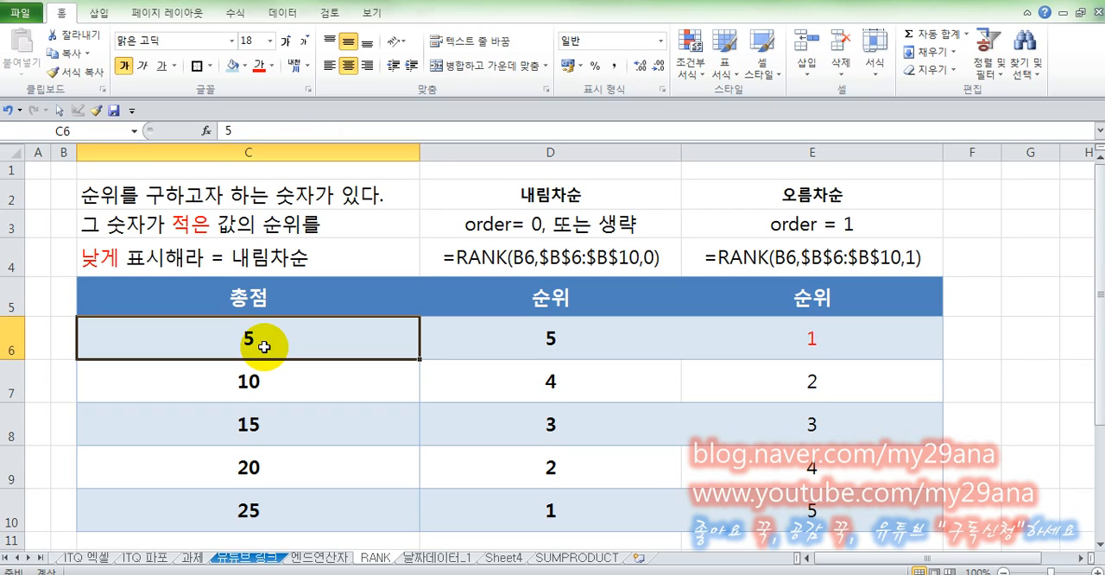
click(544, 348)
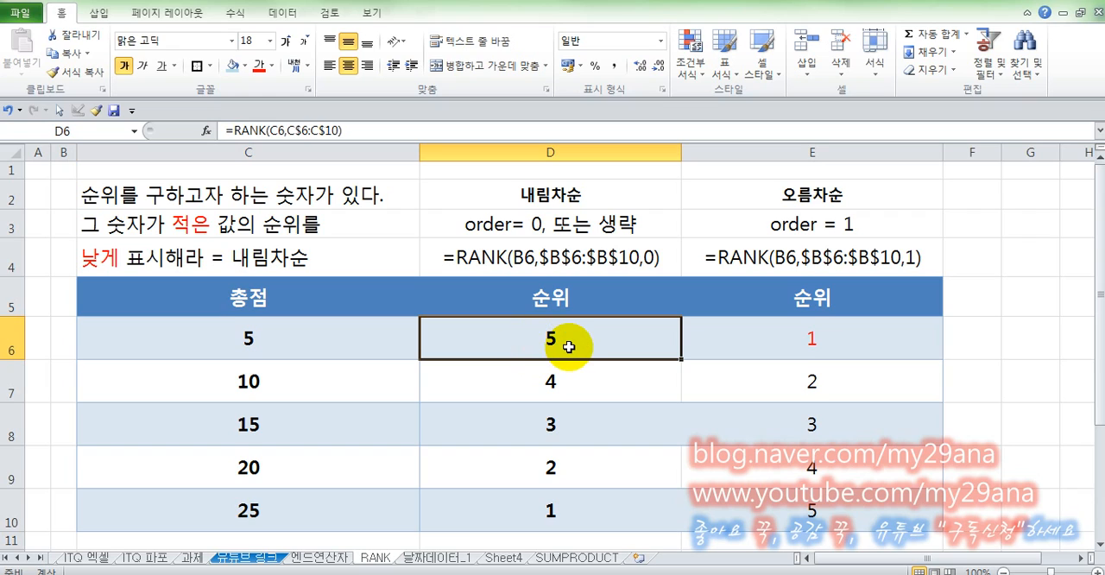
click(298, 508)
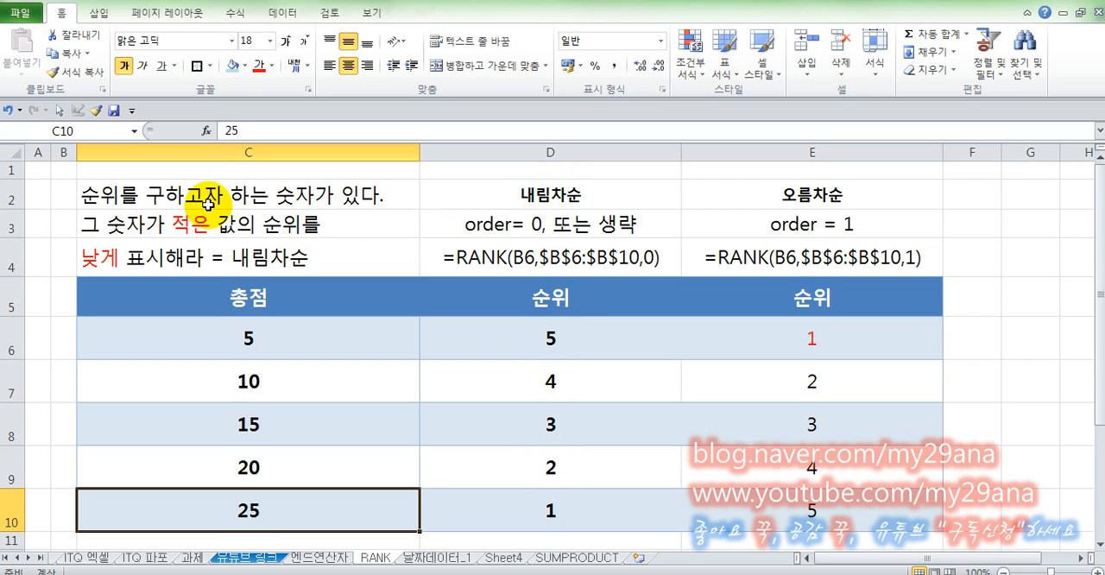
click(248, 340)
click(249, 381)
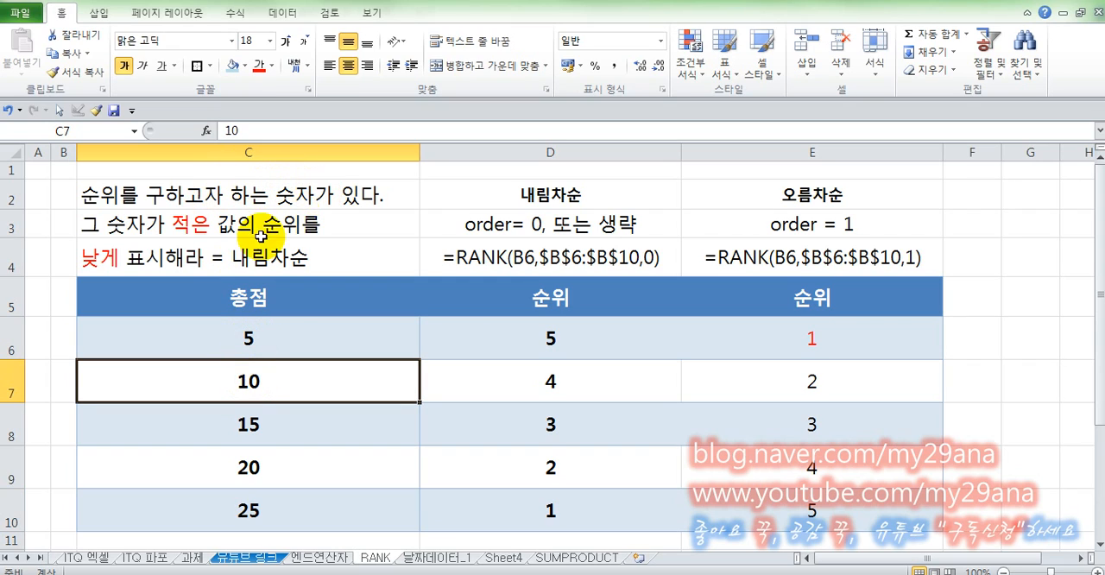
click(240, 337)
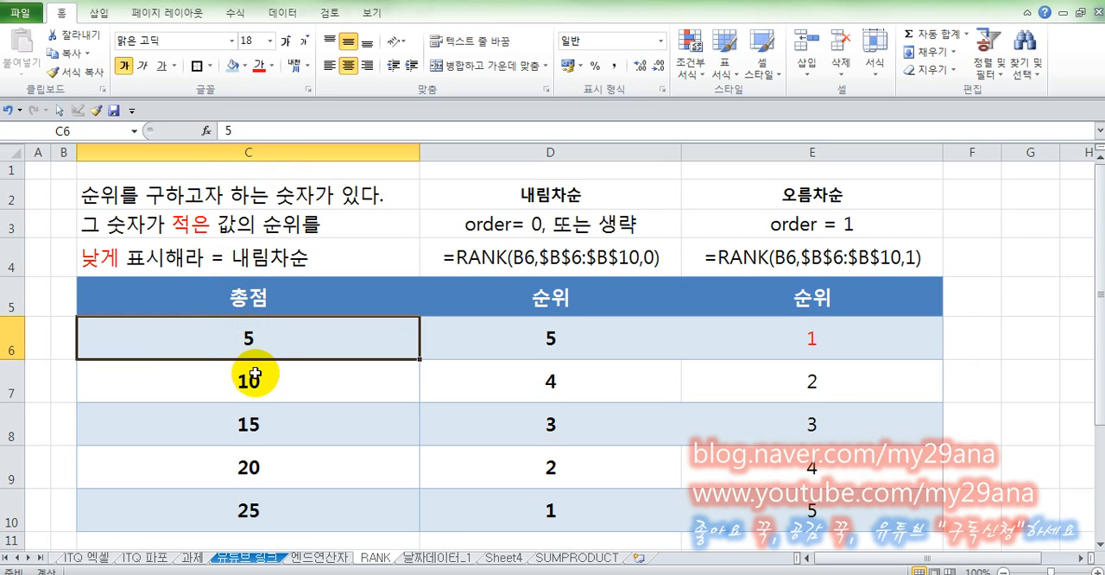
click(532, 335)
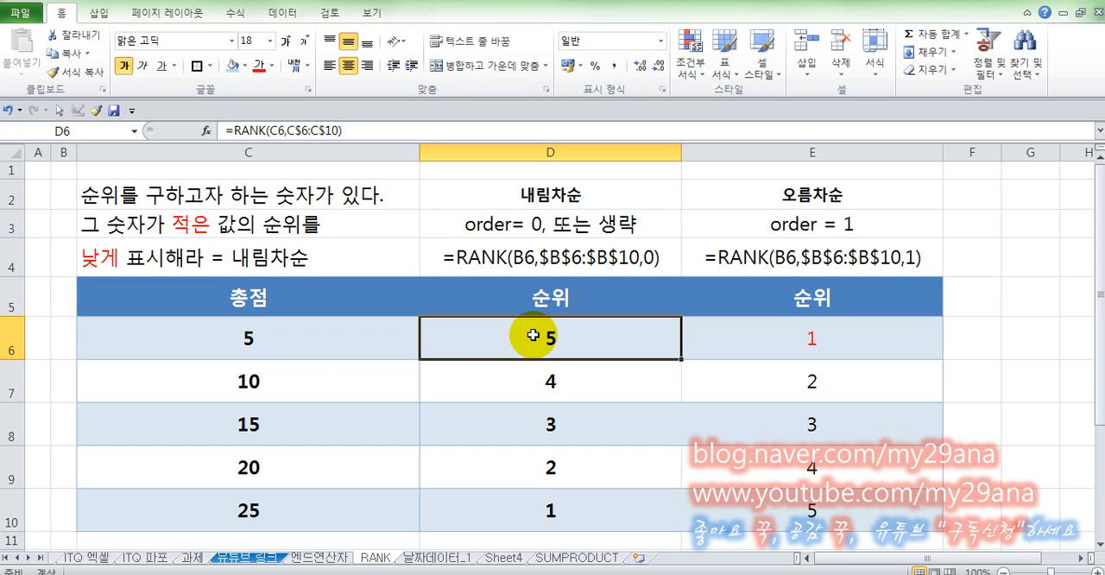
click(538, 381)
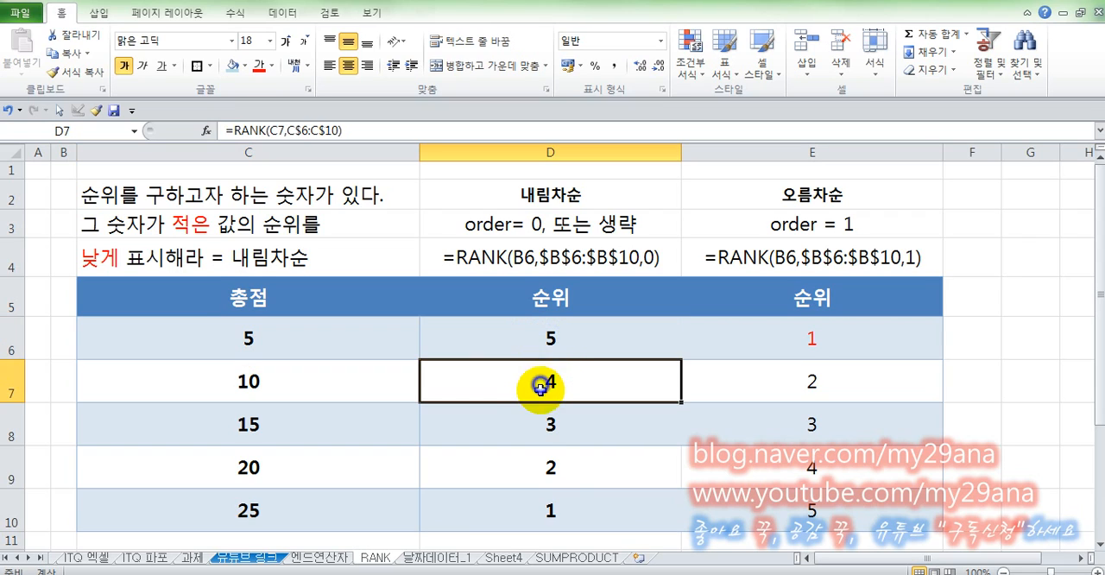
click(543, 423)
click(552, 479)
click(561, 523)
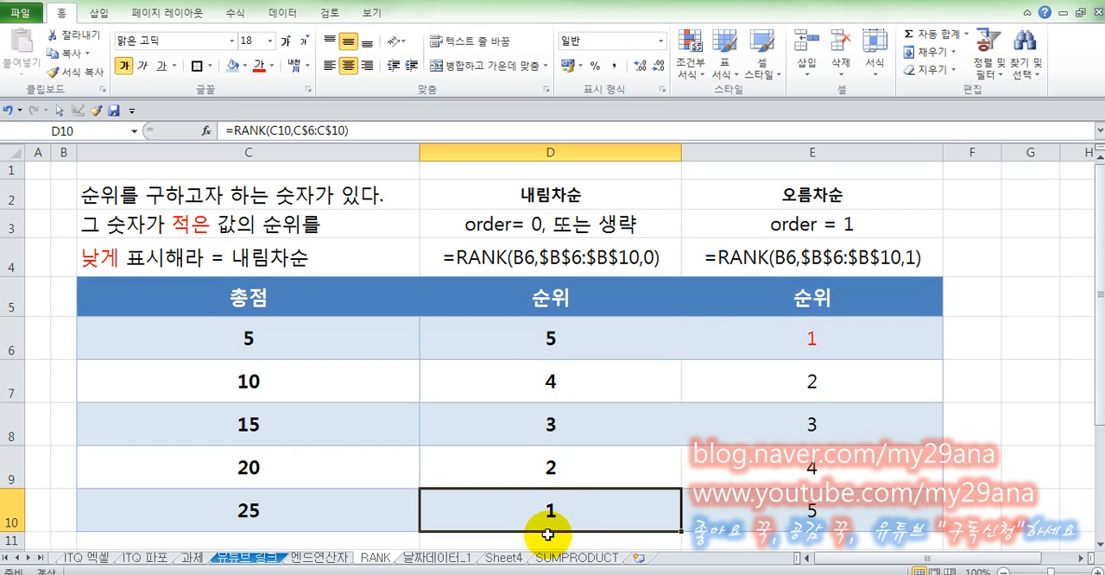
- Examine the ascending 순위 ranks and formulas in column E, comparing E6 with the score in C6
click(812, 338)
click(249, 341)
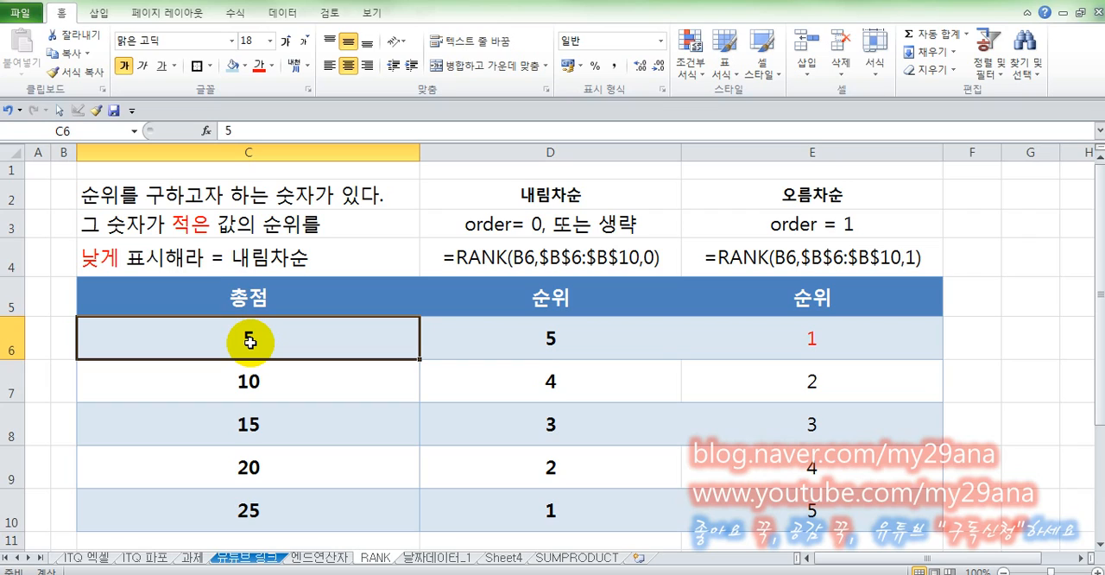
click(806, 343)
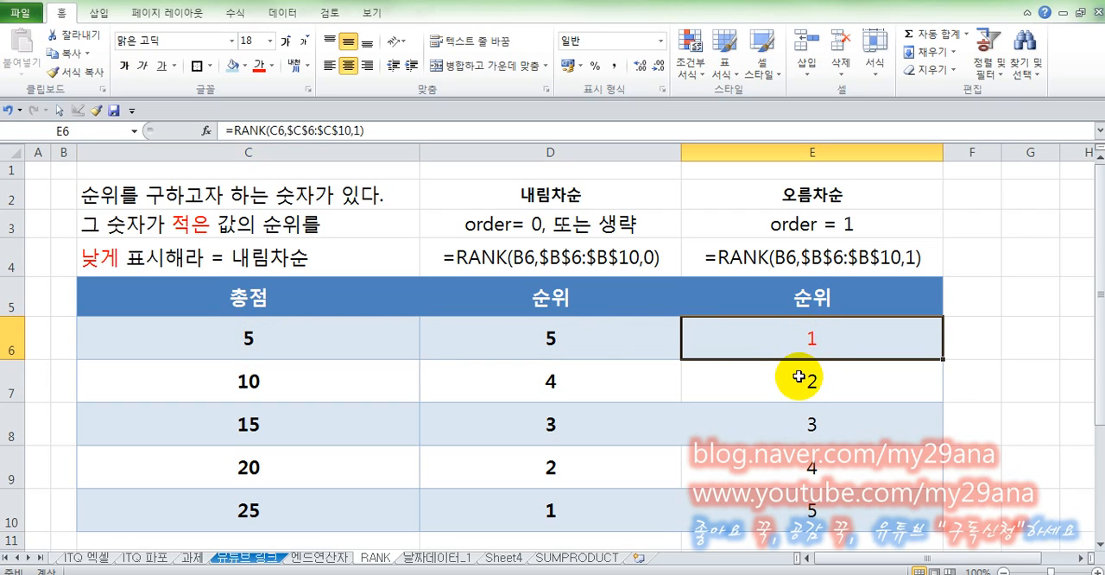
click(793, 380)
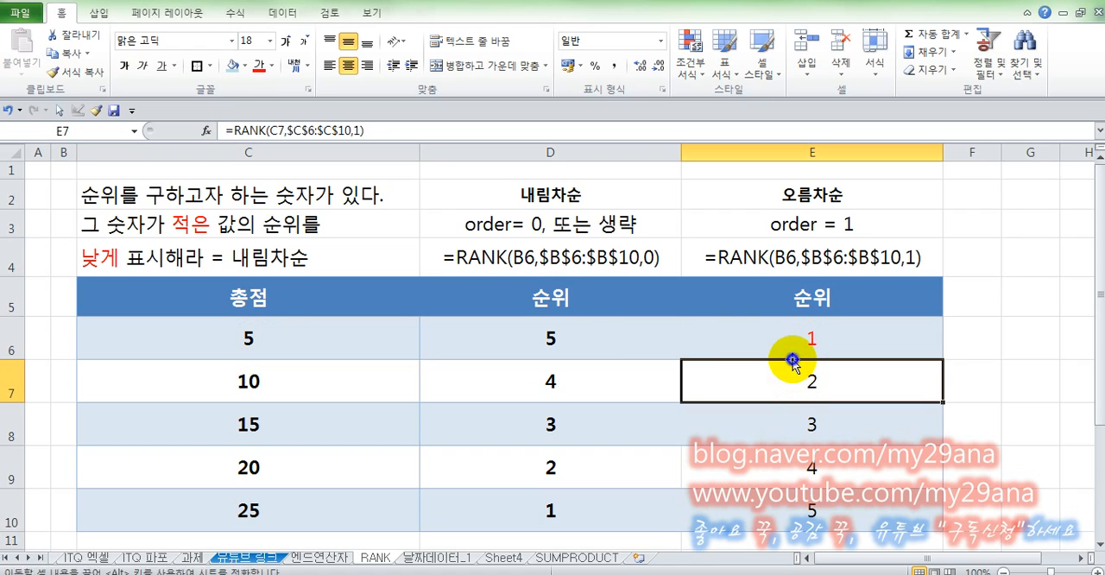
click(785, 345)
click(805, 507)
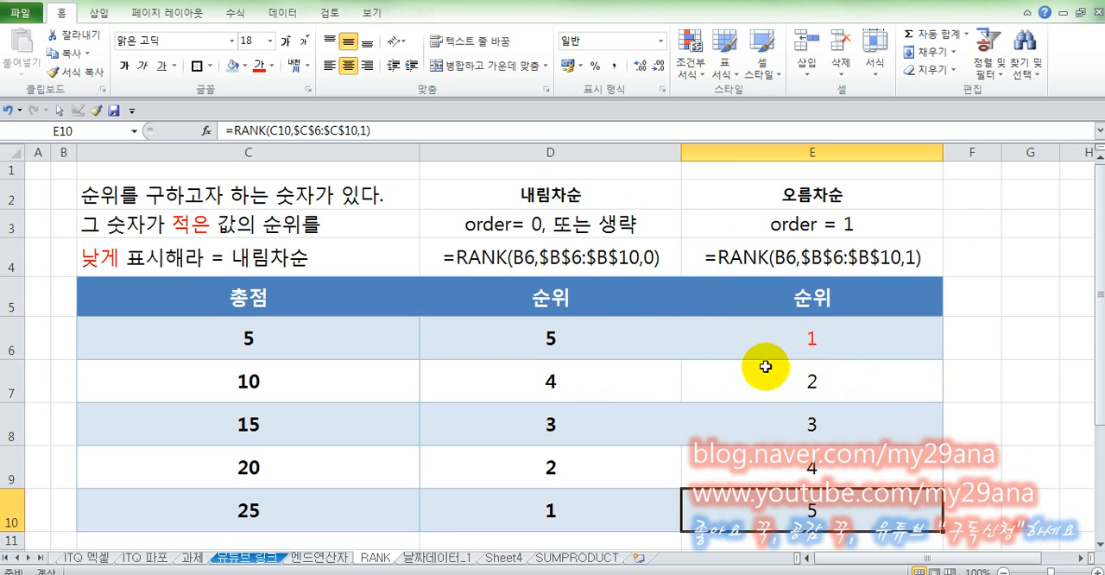
click(775, 343)
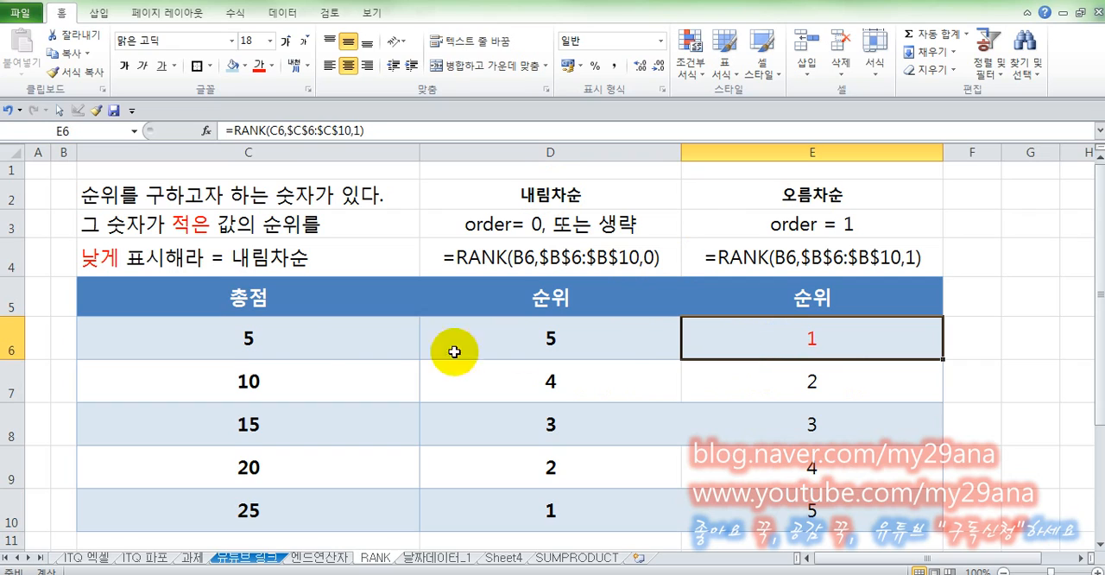
click(310, 351)
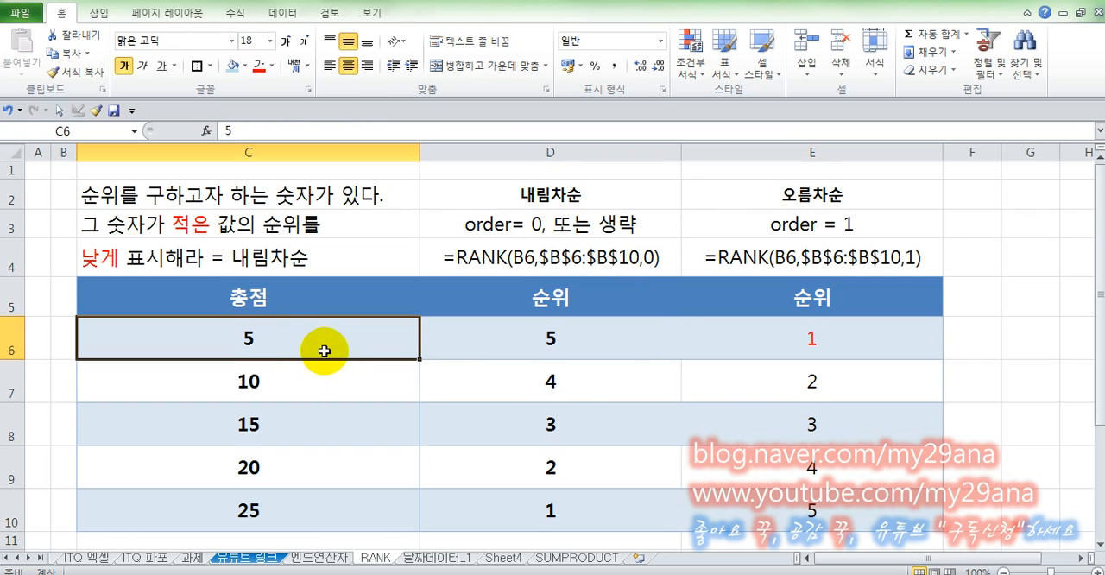
click(797, 344)
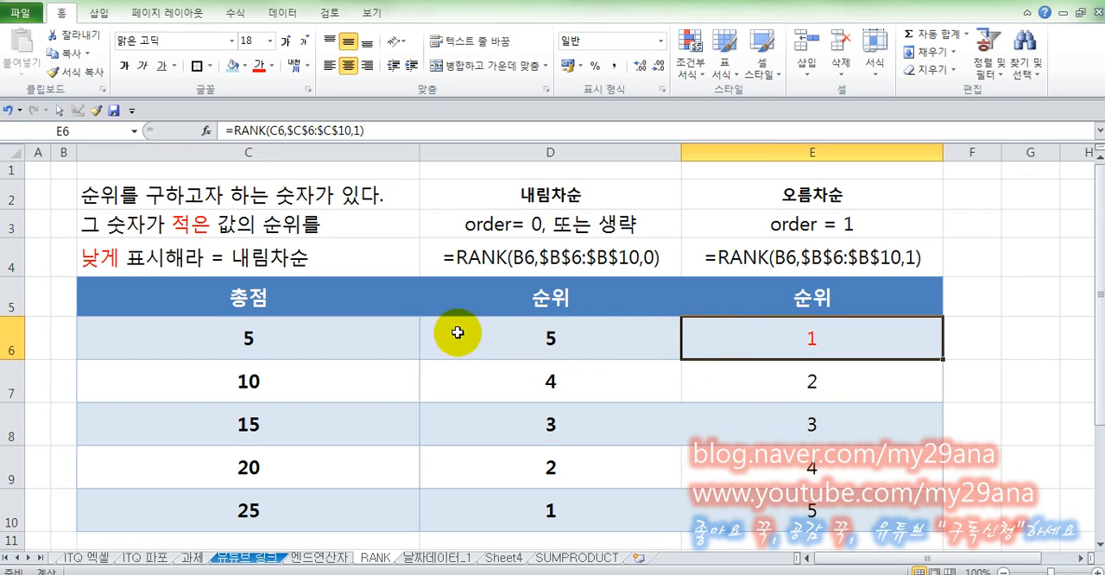
click(369, 338)
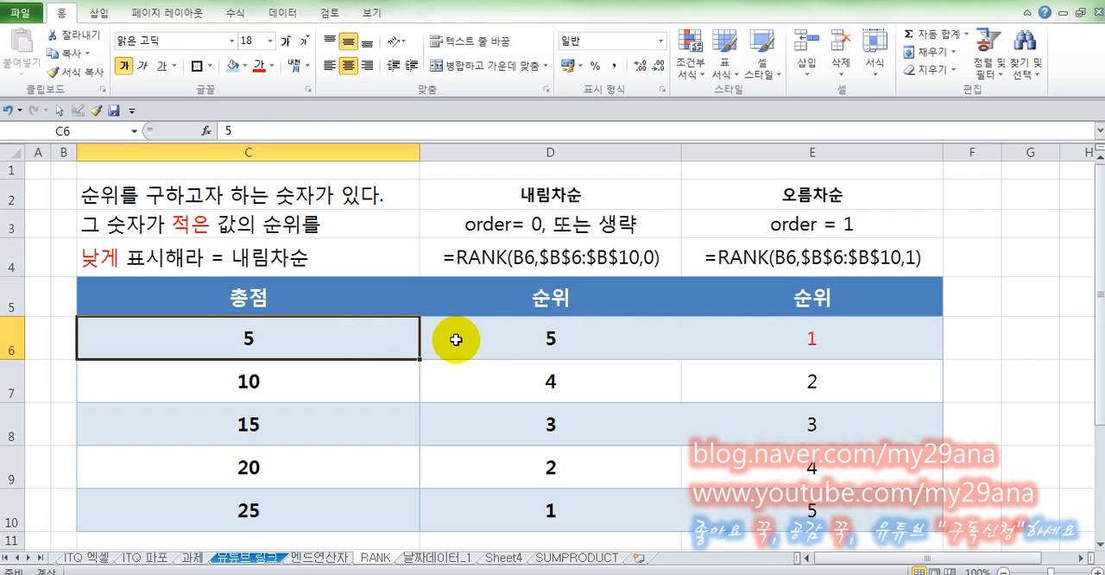